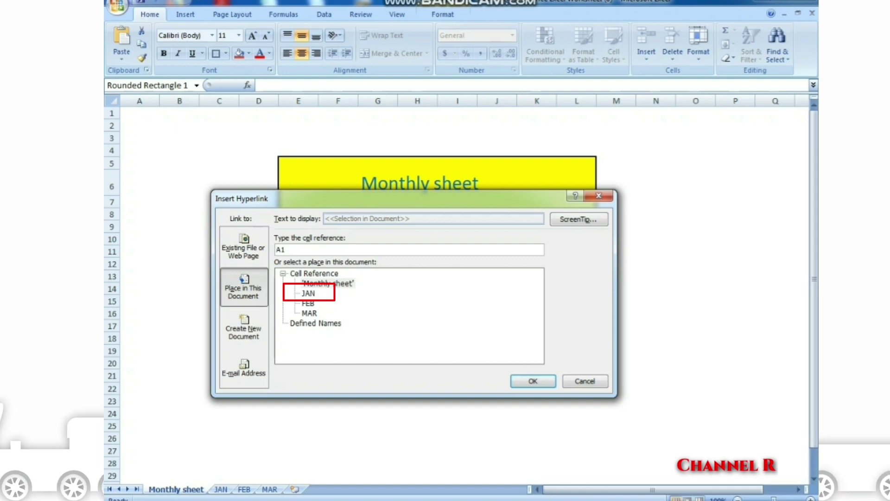
Pick the JAN sheet as the JAN button's hyperlink target and confirm
{"action": "left_click", "coordinate": [308, 293]}
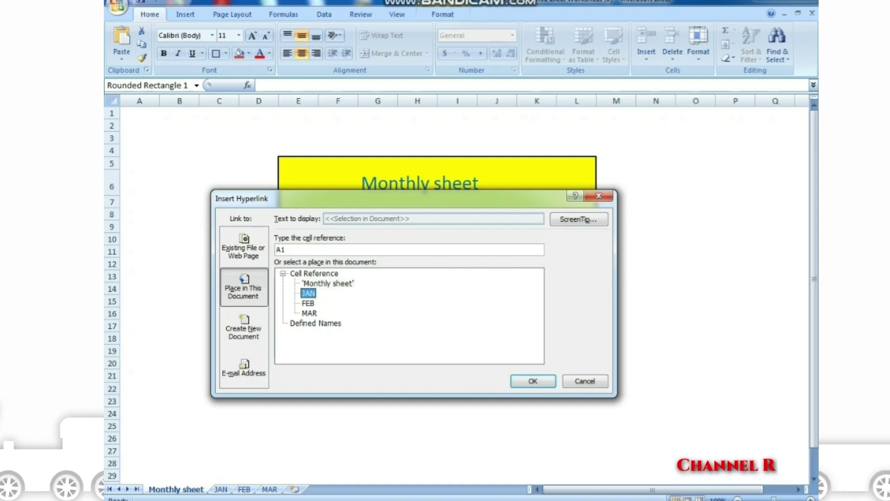
{"action": "key", "text": "Return"}
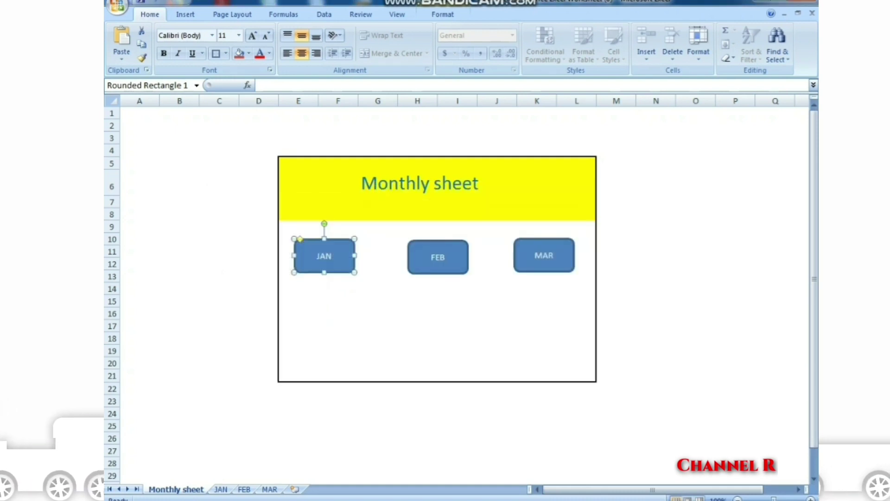
{"action": "left_click", "coordinate": [616, 276]}
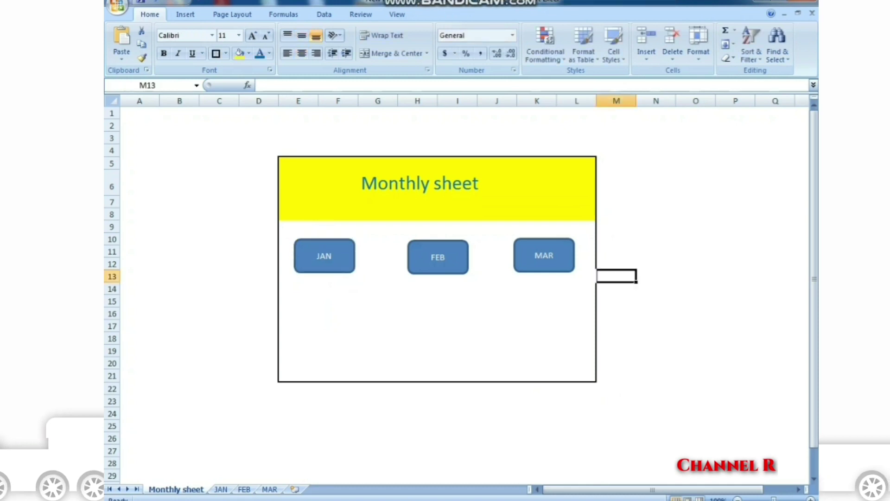
On the JAN sheet, type headers SL, NAME, PASSPORT NO, REFERENCE, TAKA across A3:E3
{"action": "key", "text": "ctrl+Page_Down"}
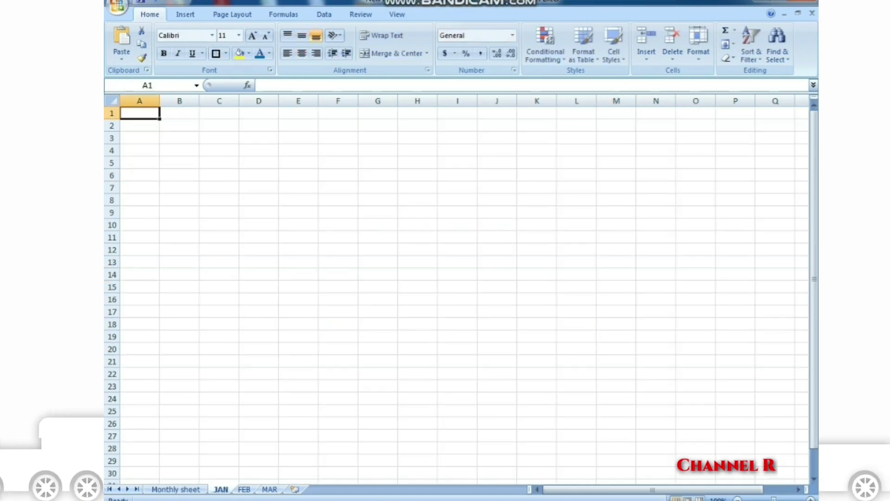
{"action": "left_click", "coordinate": [140, 138]}
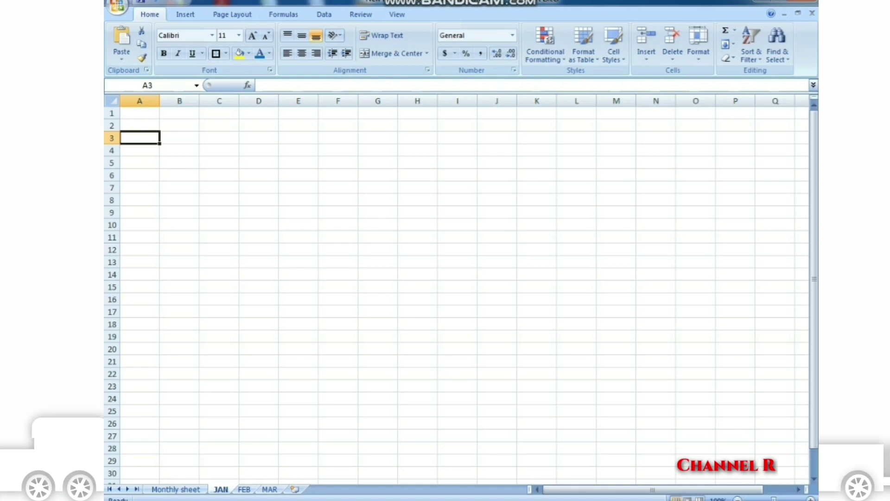
{"action": "type", "text": "SL"}
{"action": "key", "text": "Tab"}
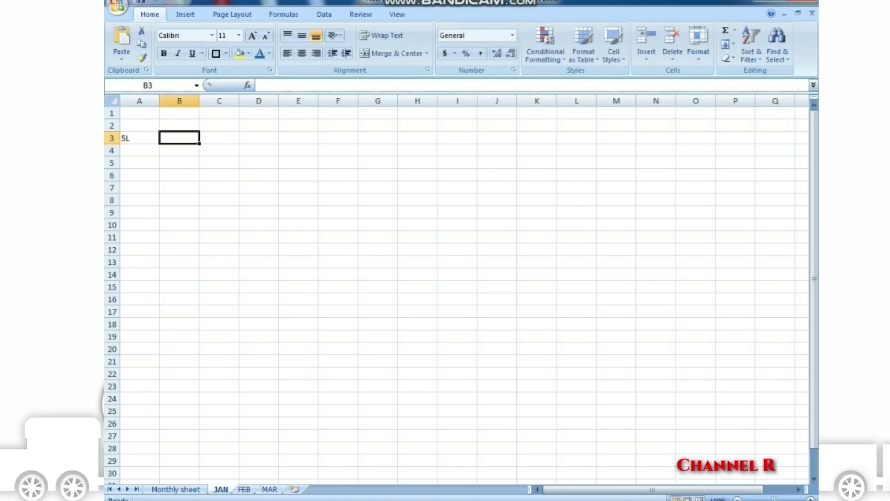
{"action": "type", "text": "NAME"}
{"action": "key", "text": "Tab"}
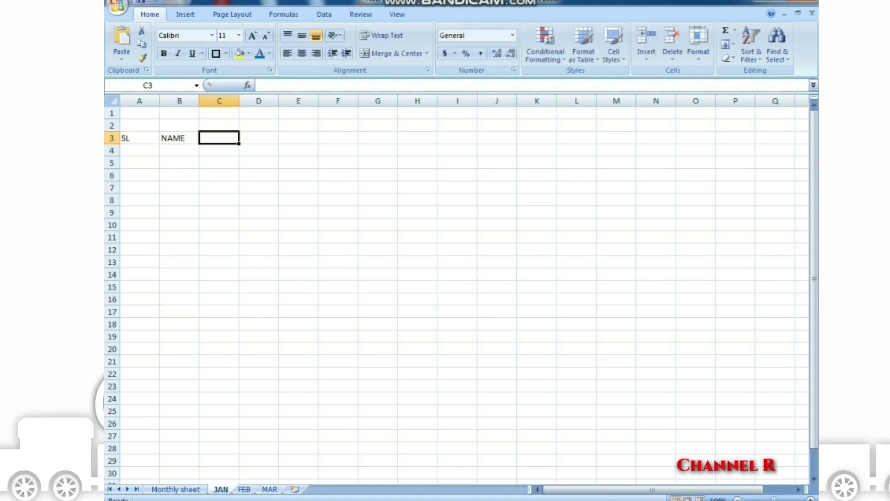
{"action": "type", "text": "PAS"}
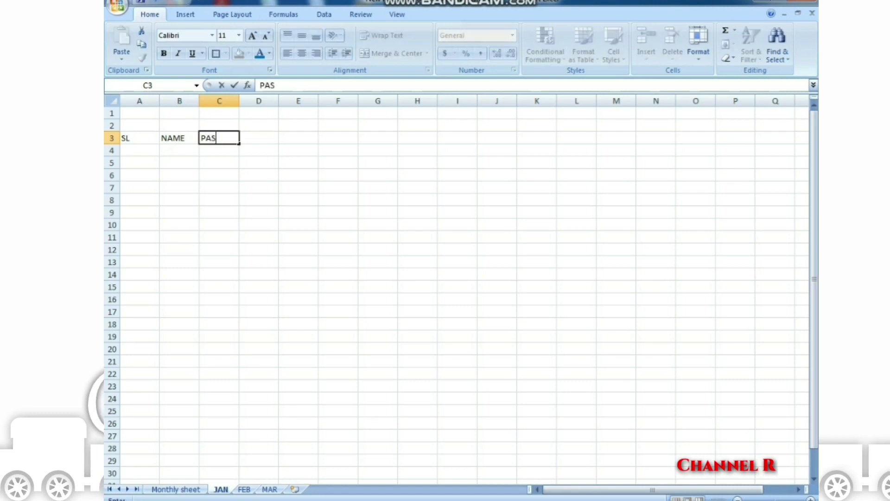
{"action": "type", "text": "SP"}
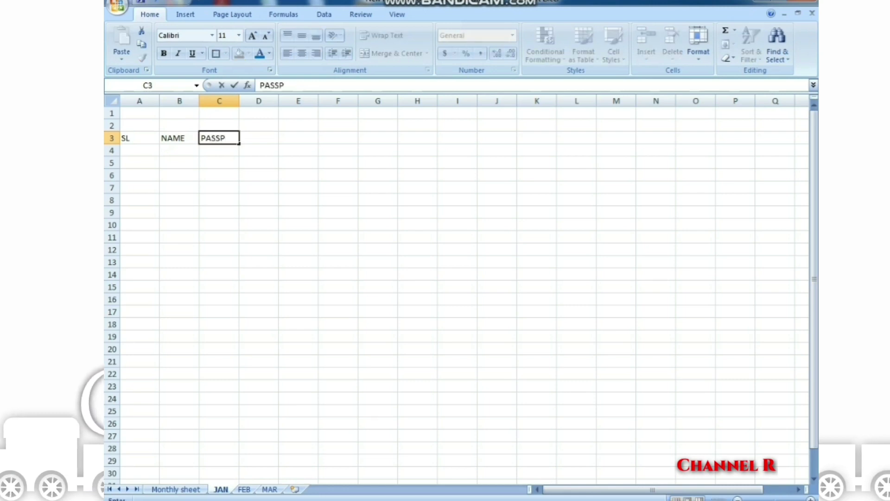
{"action": "type", "text": "ORT"}
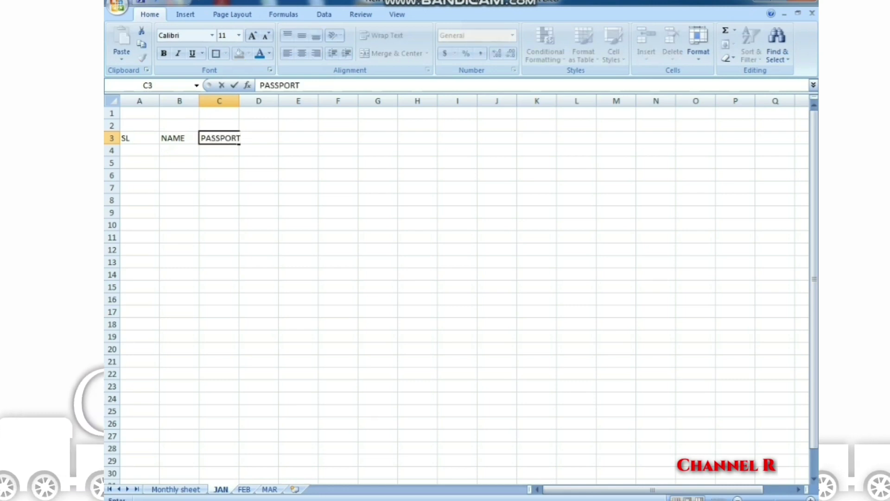
{"action": "type", "text": " NO"}
{"action": "key", "text": "Tab"}
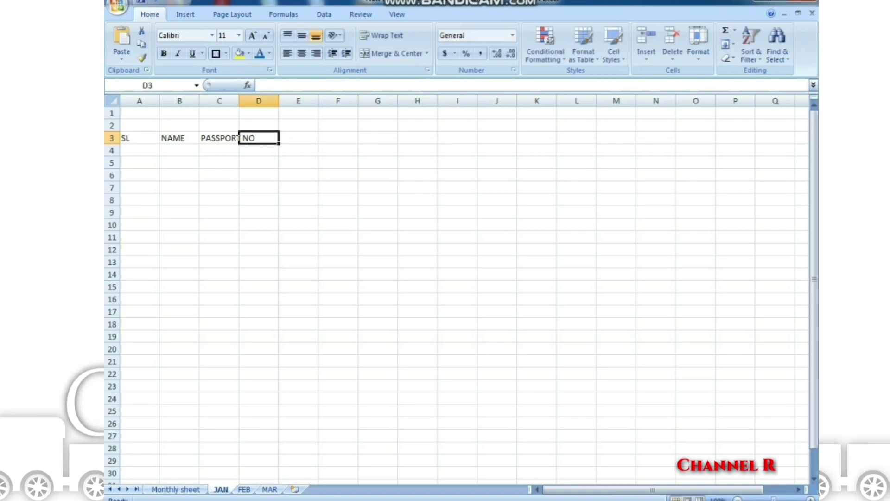
{"action": "type", "text": "RE"}
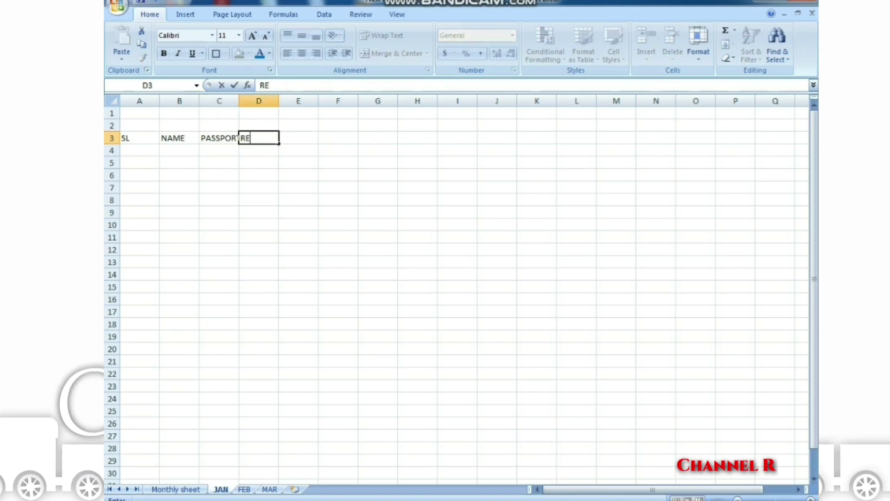
{"action": "type", "text": "FE"}
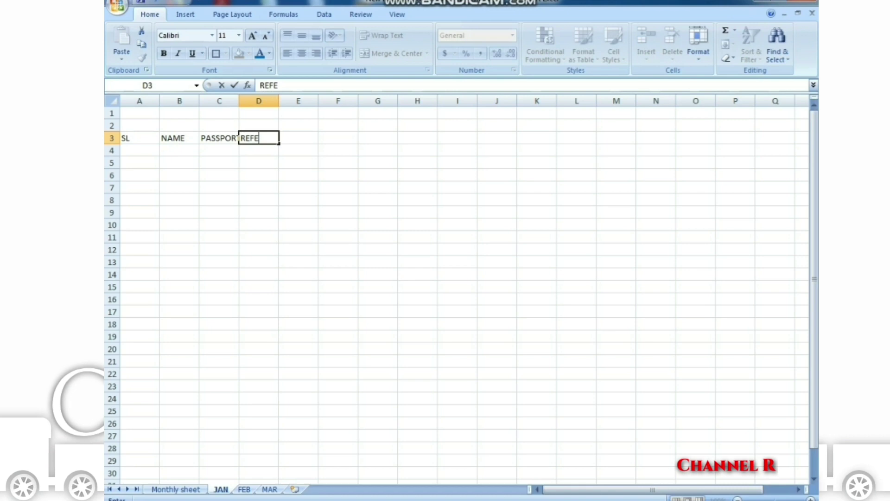
{"action": "type", "text": "RENCE"}
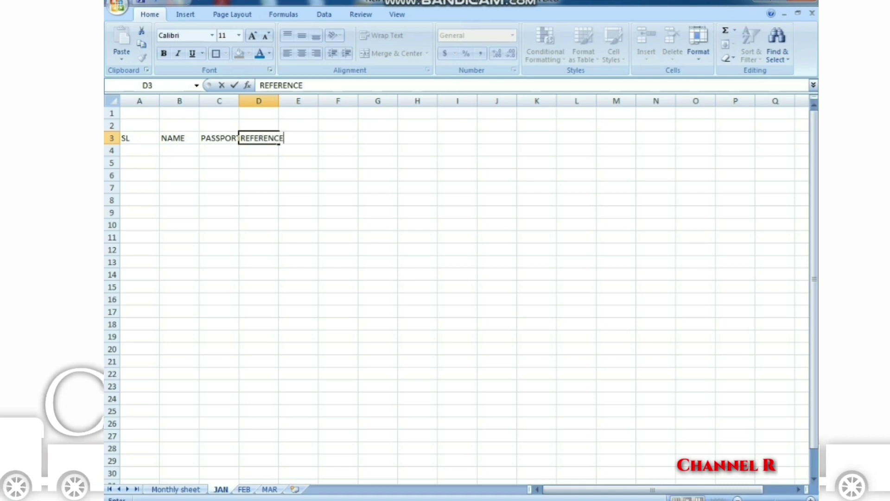
{"action": "key", "text": "Tab"}
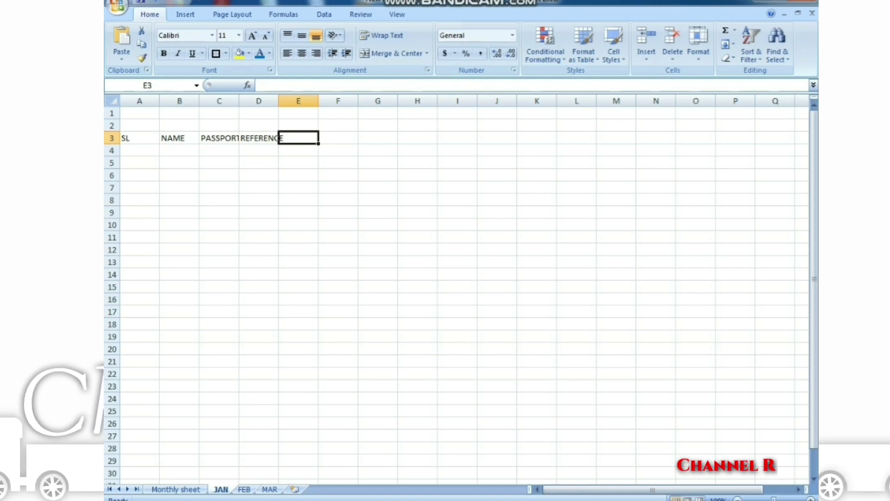
{"action": "type", "text": "TAKA"}
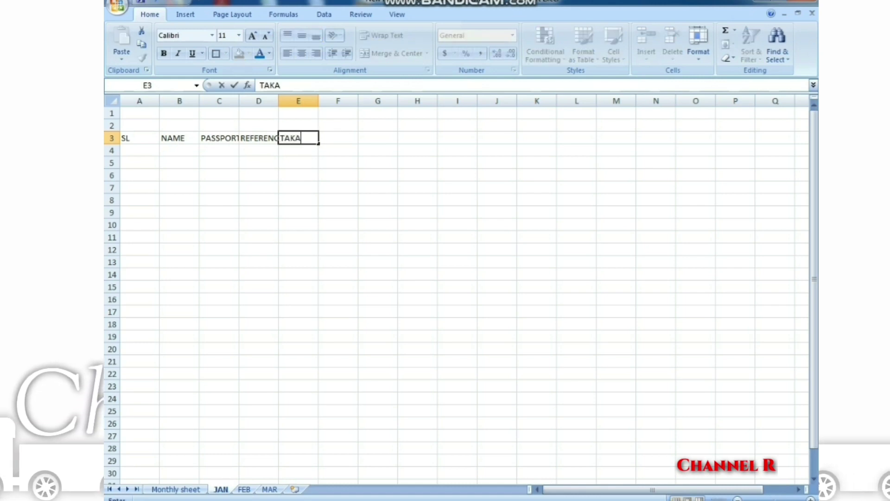
Commit the TAKA header and widen column B to fit the headers
{"action": "left_click", "coordinate": [418, 188]}
{"action": "left_click_drag", "start_coordinate": [199, 100], "coordinate": [366, 100]}
{"action": "left_click", "coordinate": [188, 100]}
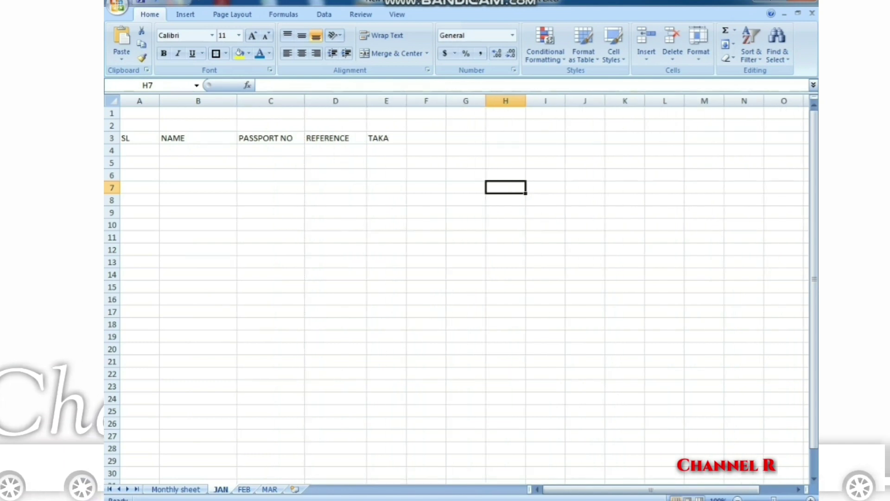
Fill the header row A3:G3 yellow
{"action": "left_click_drag", "start_coordinate": [135, 138], "coordinate": [466, 138]}
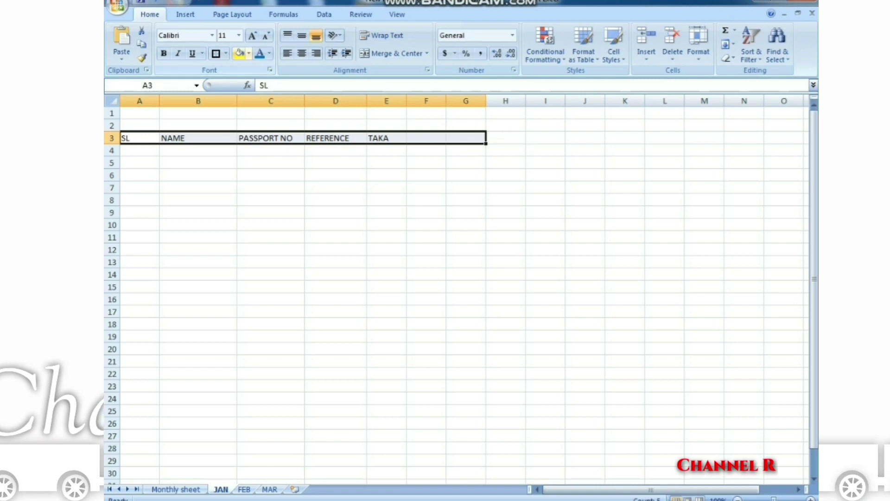
{"action": "left_click", "coordinate": [239, 53]}
{"action": "left_click", "coordinate": [335, 187]}
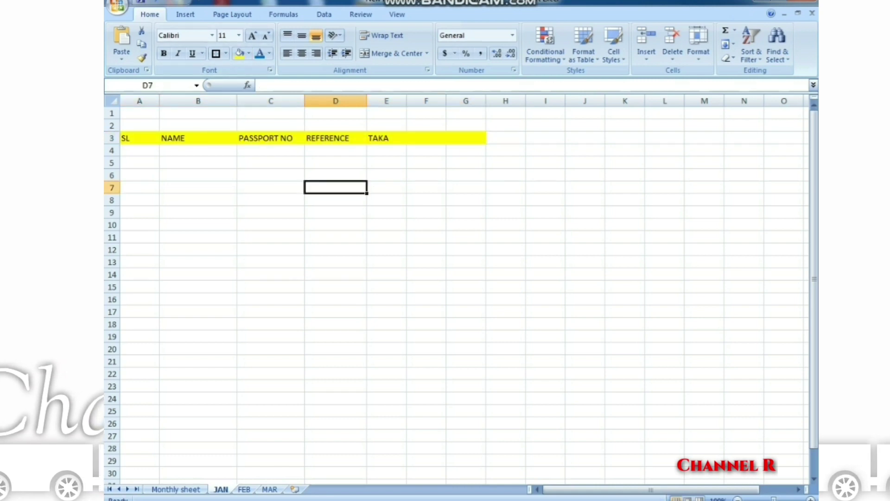
Apply All Borders to the table range A2:G21
{"action": "left_click_drag", "start_coordinate": [139, 125], "coordinate": [466, 362]}
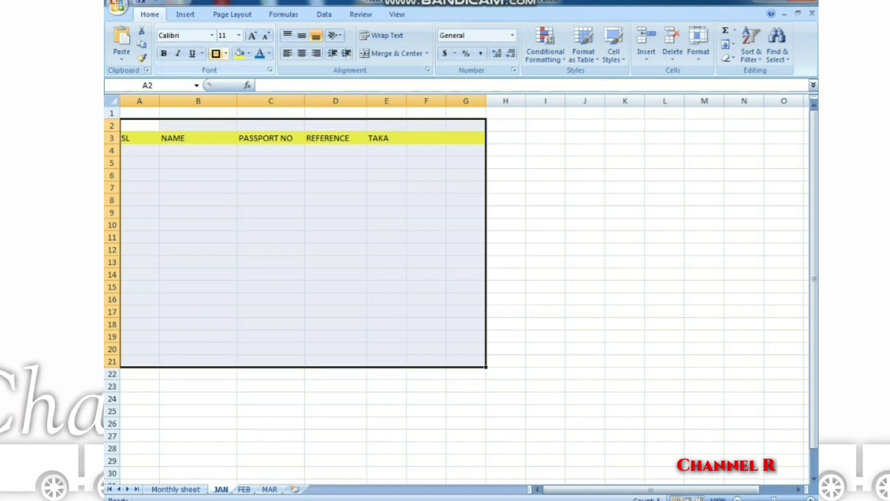
{"action": "left_click", "coordinate": [225, 53]}
{"action": "left_click", "coordinate": [248, 152]}
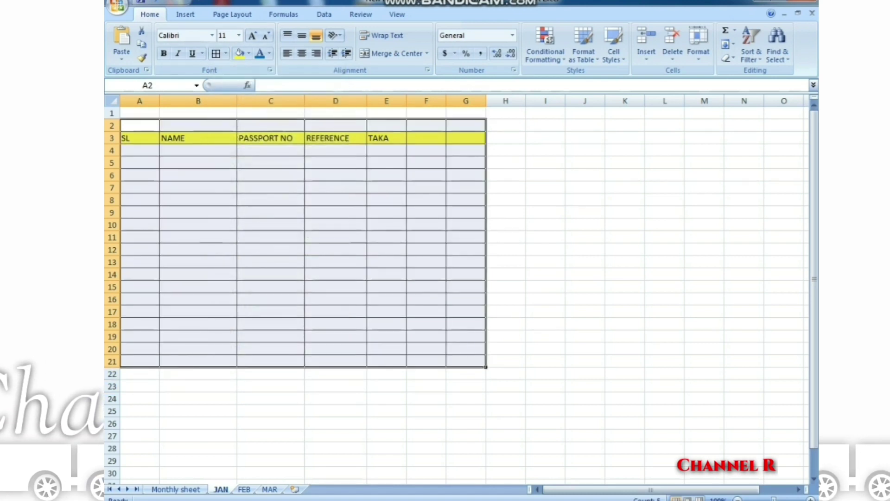
{"action": "left_click", "coordinate": [545, 199]}
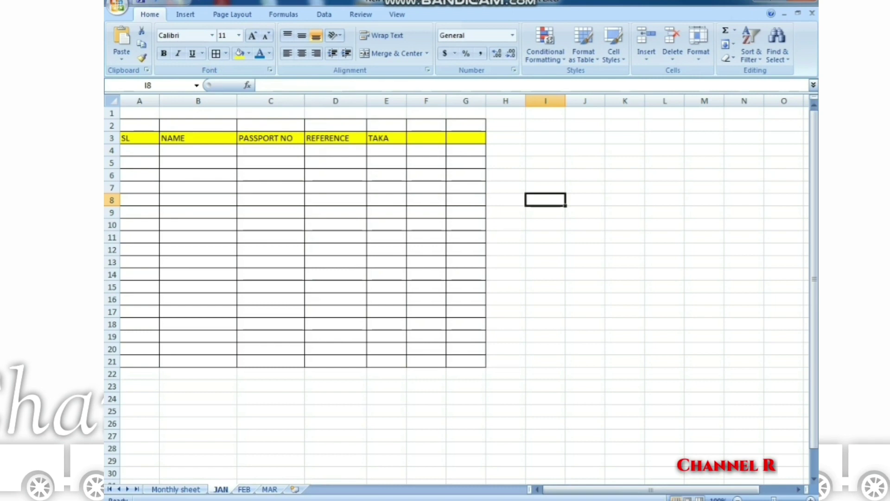
Insert two blank columns before column A
{"action": "right_click", "coordinate": [130, 101]}
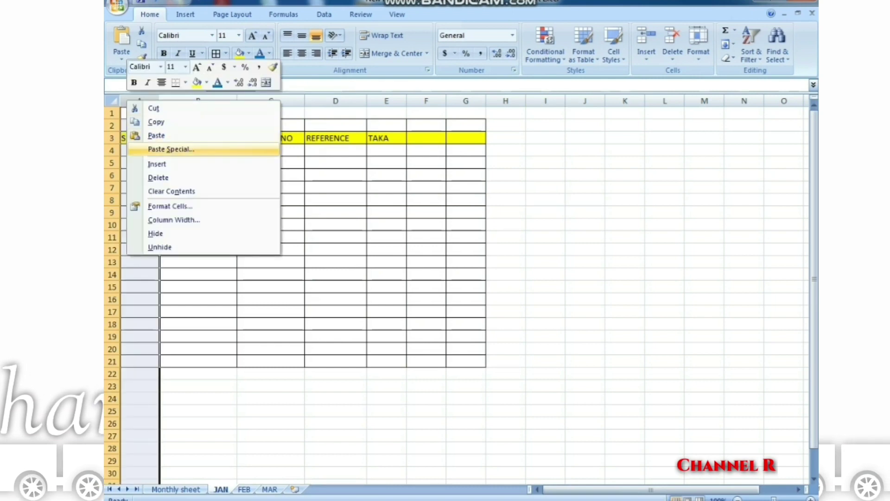
{"action": "left_click", "coordinate": [157, 164]}
{"action": "left_click", "coordinate": [311, 187]}
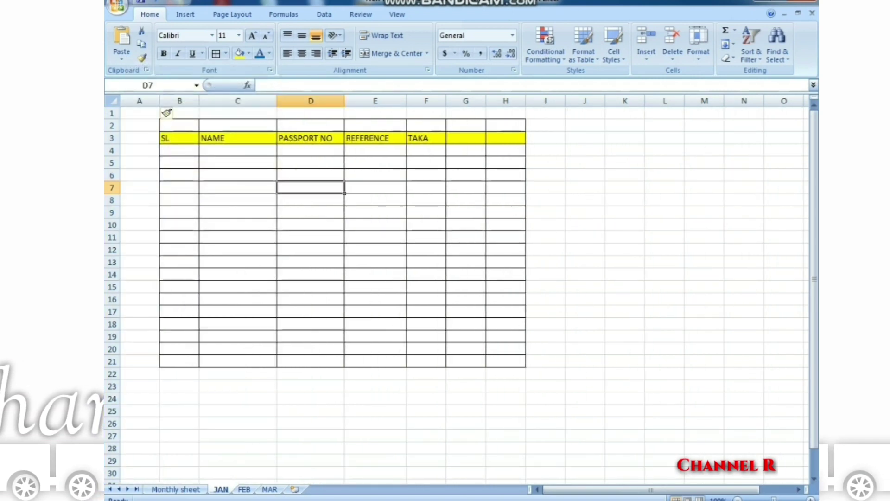
{"action": "right_click", "coordinate": [132, 101]}
{"action": "left_click", "coordinate": [157, 164]}
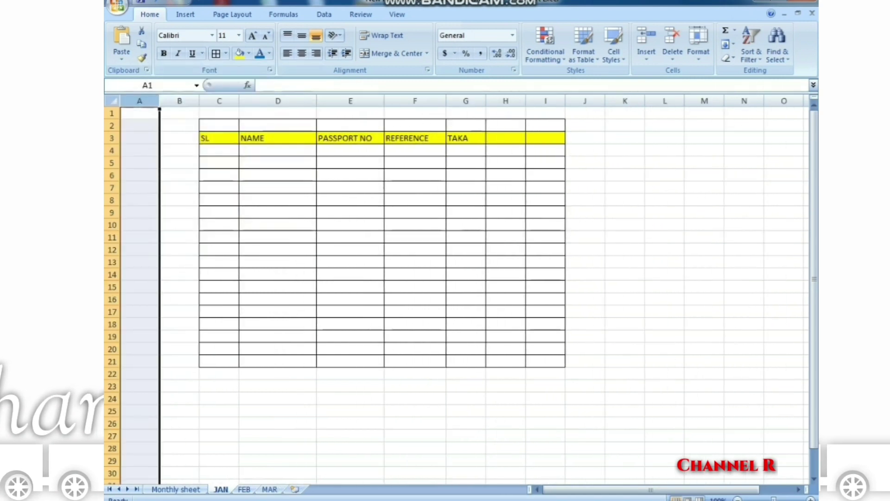
{"action": "left_click", "coordinate": [278, 250]}
{"action": "left_click", "coordinate": [140, 212]}
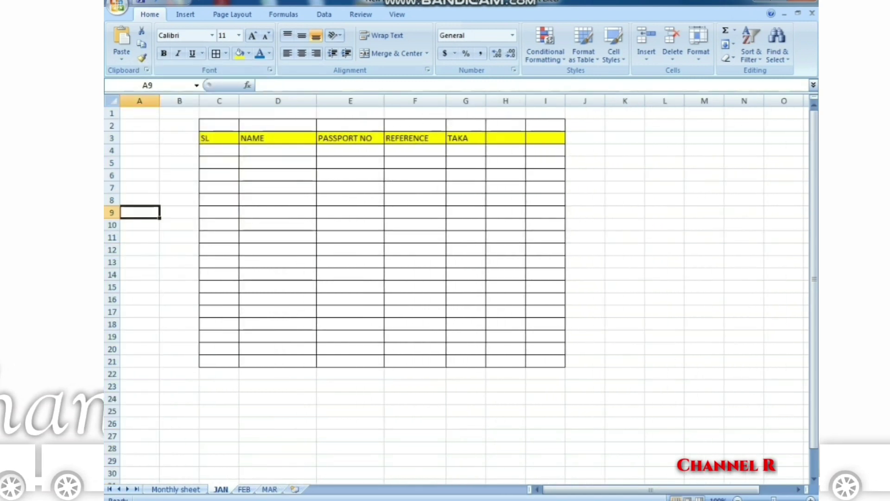
Enter the title JAN in E2 and center it
{"action": "left_click", "coordinate": [350, 125]}
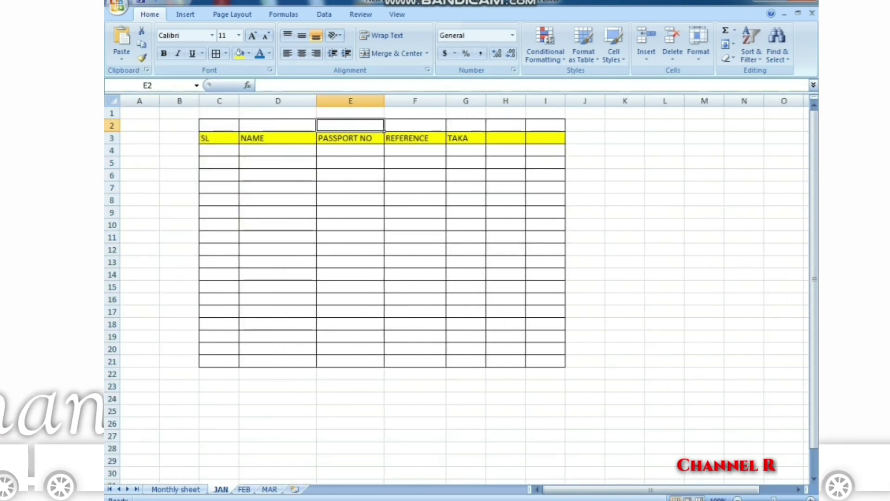
{"action": "type", "text": "JAN"}
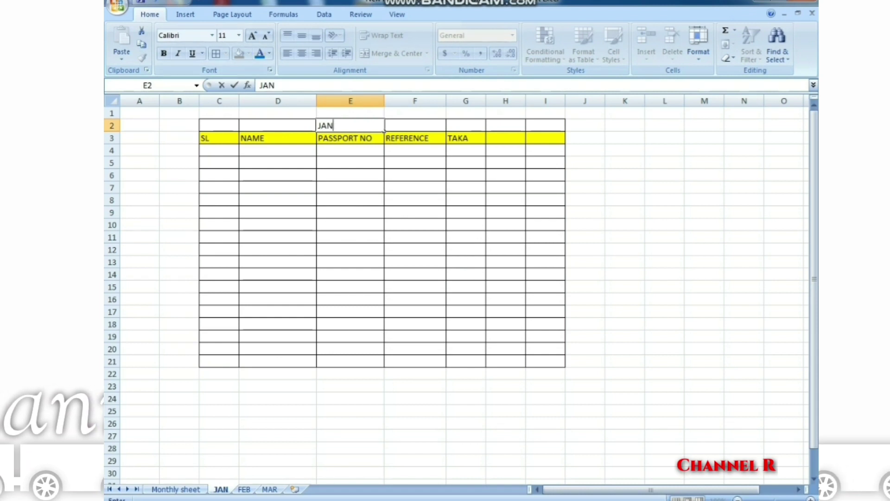
{"action": "left_click", "coordinate": [386, 130]}
{"action": "left_click", "coordinate": [384, 130]}
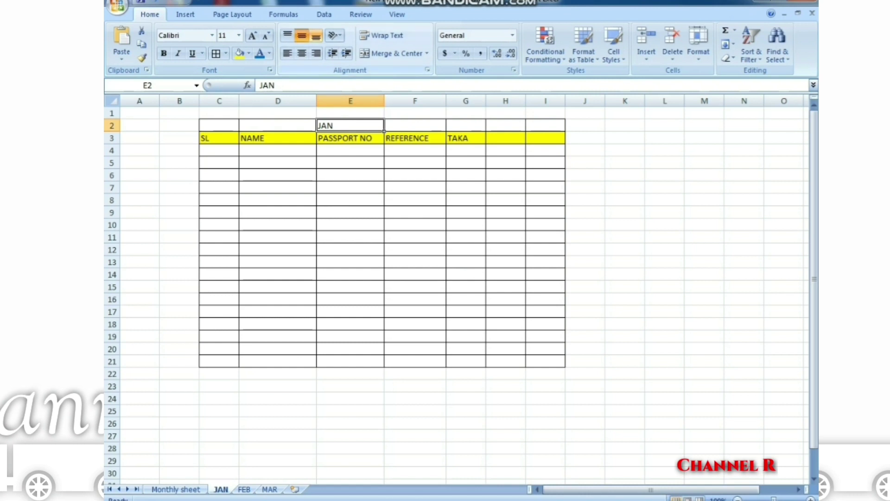
{"action": "left_click", "coordinate": [302, 53]}
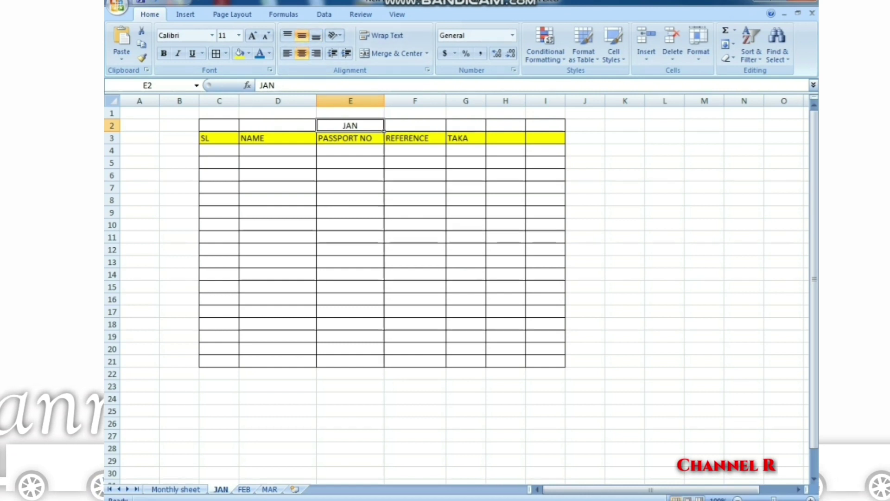
Merge and center D2:F2 and fill the title cell light blue
{"action": "left_click_drag", "start_coordinate": [278, 125], "coordinate": [417, 126]}
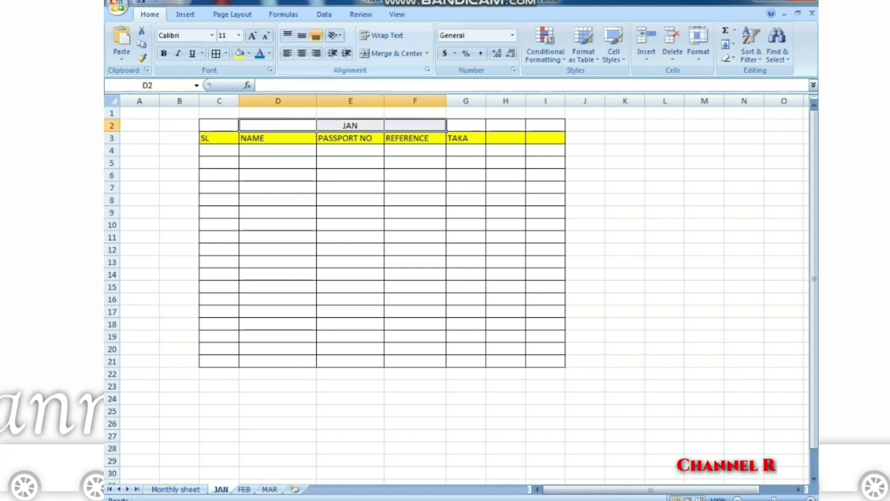
{"action": "left_click", "coordinate": [395, 53]}
{"action": "left_click", "coordinate": [240, 53]}
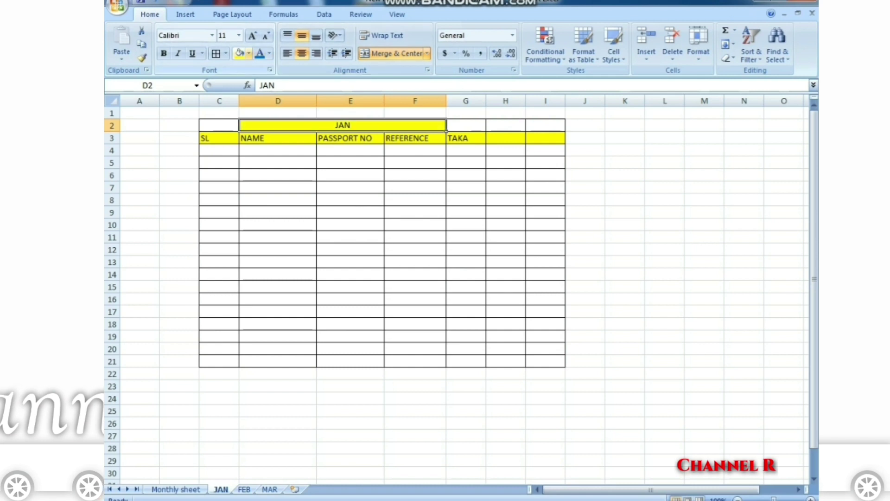
{"action": "left_click", "coordinate": [249, 53]}
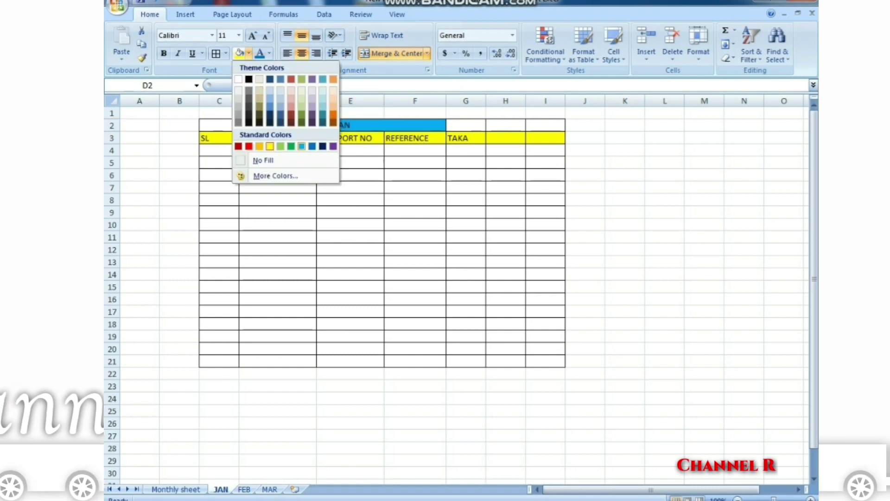
{"action": "left_click", "coordinate": [301, 146]}
{"action": "left_click", "coordinate": [415, 200]}
{"action": "left_click", "coordinate": [586, 200]}
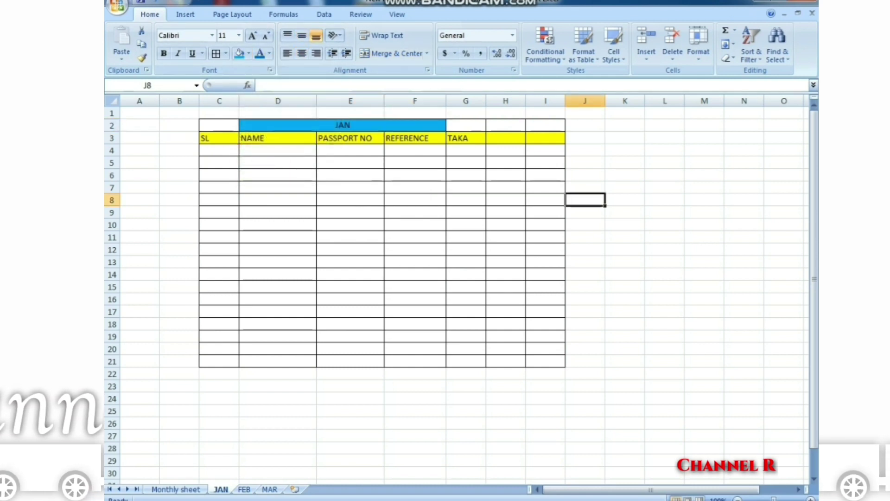
Fill row 4 with serial 1, a name, passport number, reference and TAKA 100000
{"action": "left_click", "coordinate": [219, 150]}
{"action": "type", "text": "1"}
{"action": "key", "text": "Tab"}
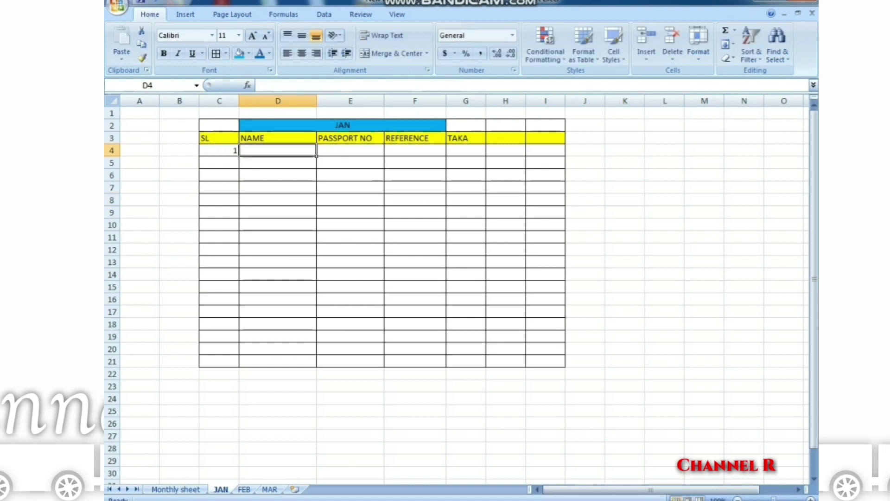
{"action": "type", "text": "ROAM"}
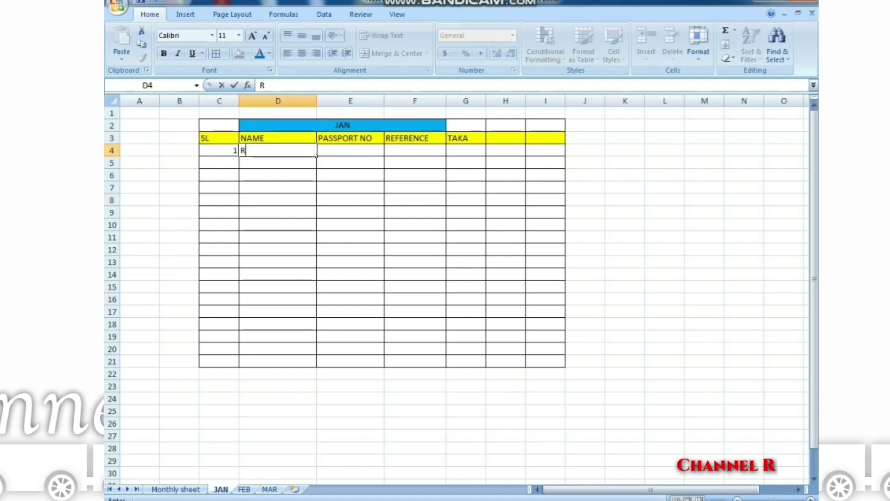
{"action": "key", "text": "BackSpace"}
{"action": "key", "text": "BackSpace"}
{"action": "type", "text": "MAN"}
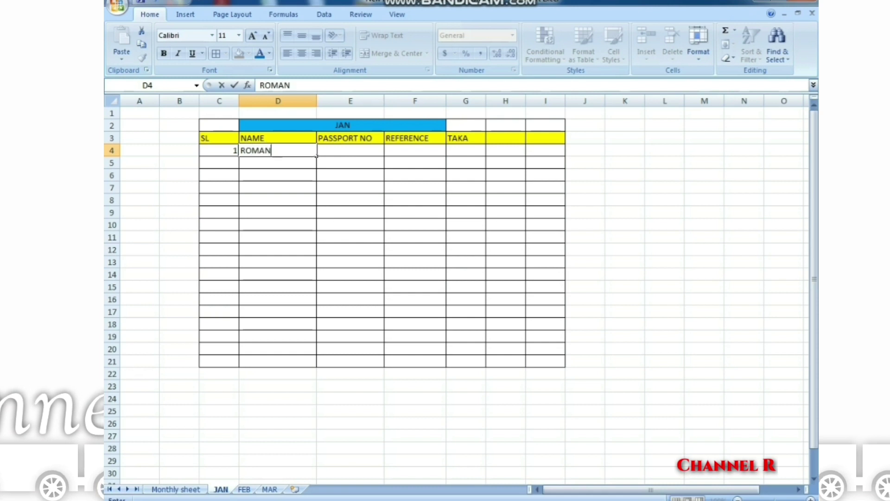
{"action": "key", "text": "Tab"}
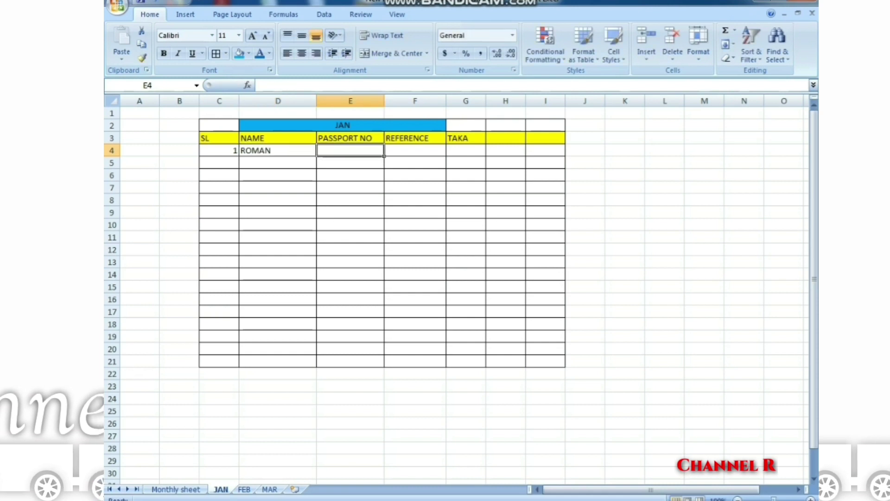
{"action": "type", "text": "B"}
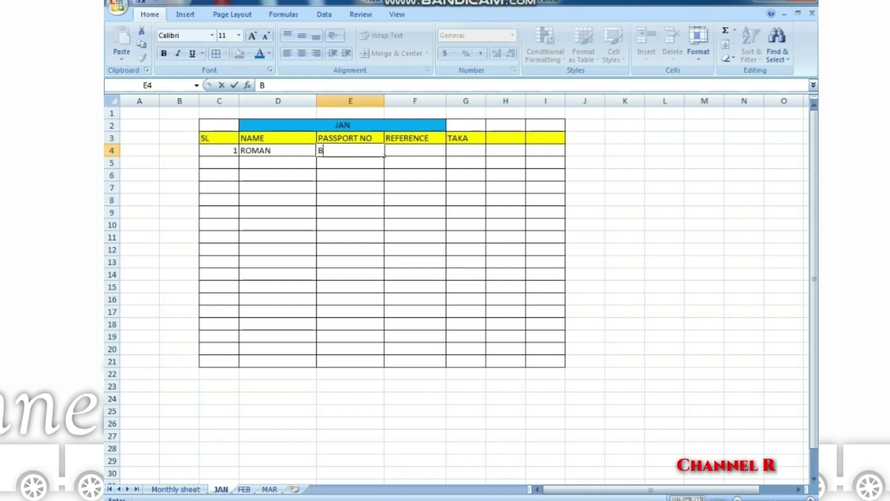
{"action": "key", "text": "BackSpace"}
{"action": "type", "text": "EB0"}
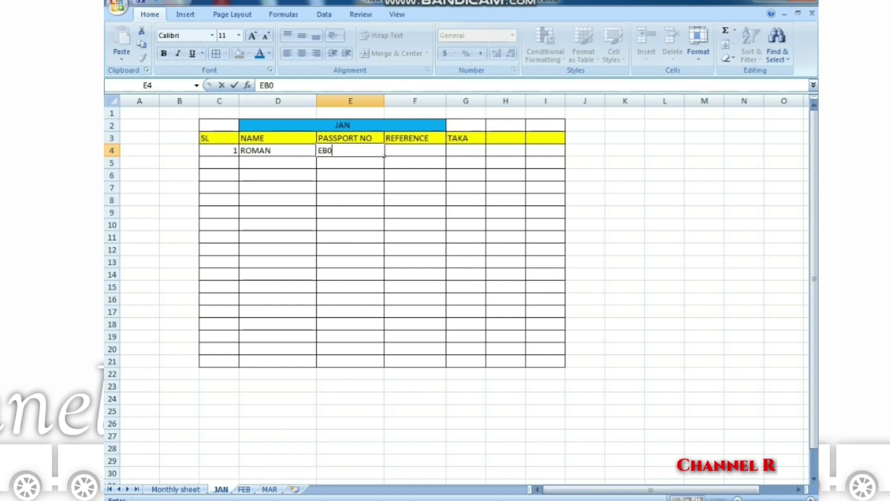
{"action": "type", "text": "175435"}
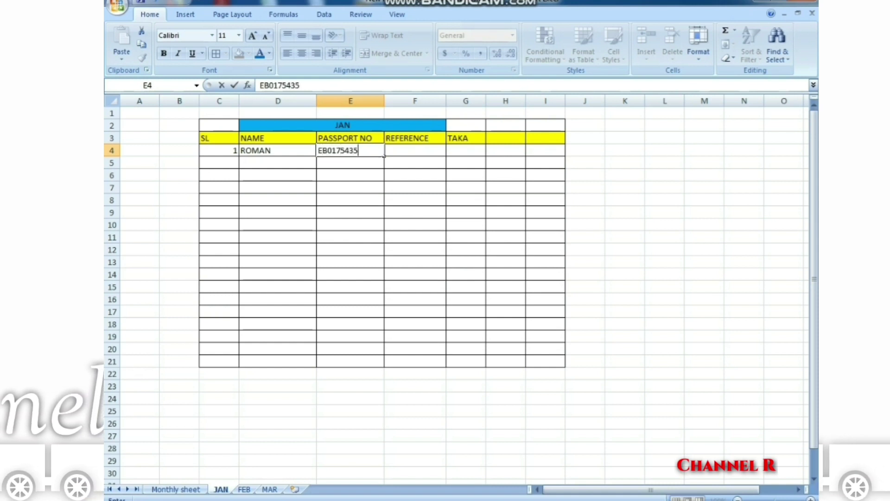
{"action": "type", "text": "4"}
{"action": "key", "text": "Tab"}
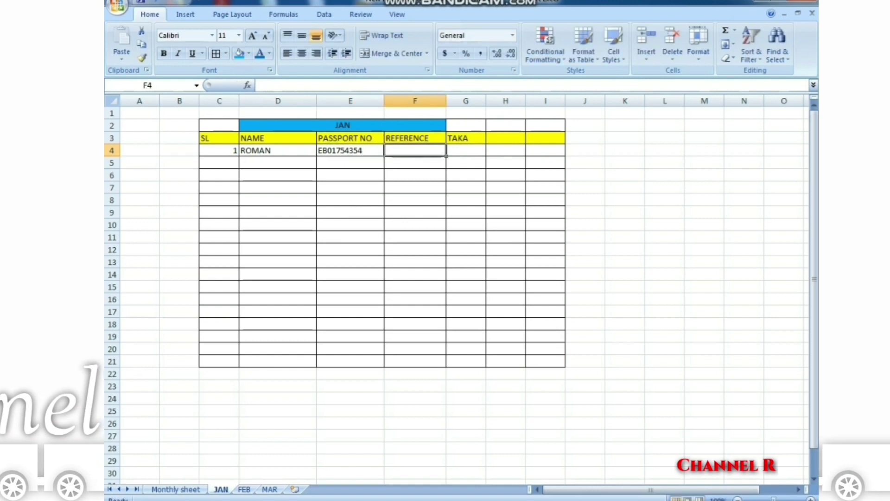
{"action": "type", "text": "RAKI"}
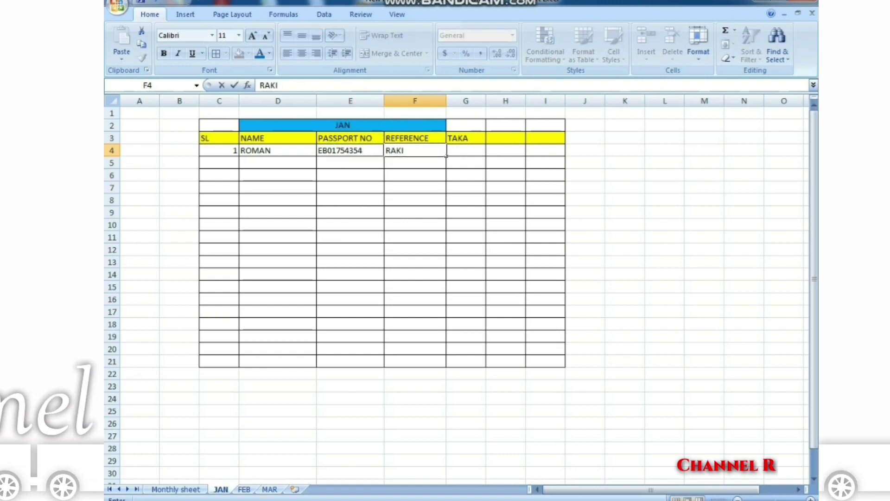
{"action": "type", "text": "B"}
{"action": "key", "text": "Tab"}
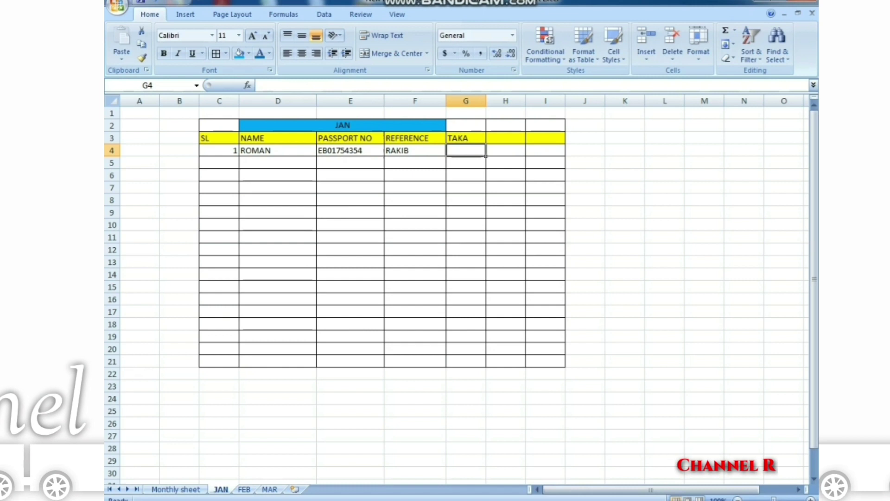
{"action": "type", "text": "1"}
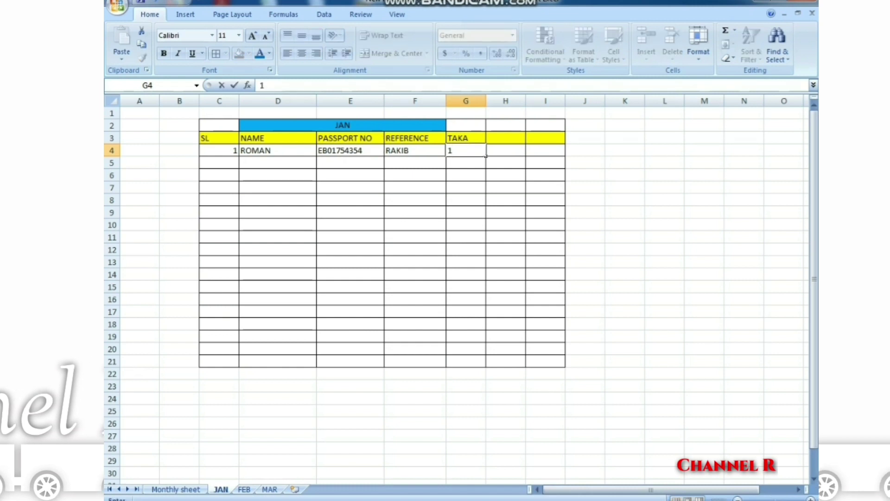
{"action": "type", "text": "0000"}
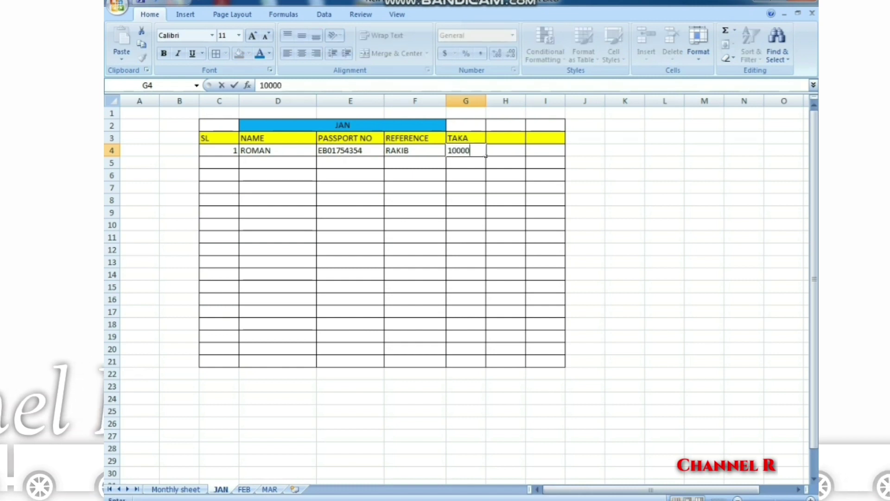
{"action": "type", "text": "0"}
{"action": "left_click", "coordinate": [545, 200]}
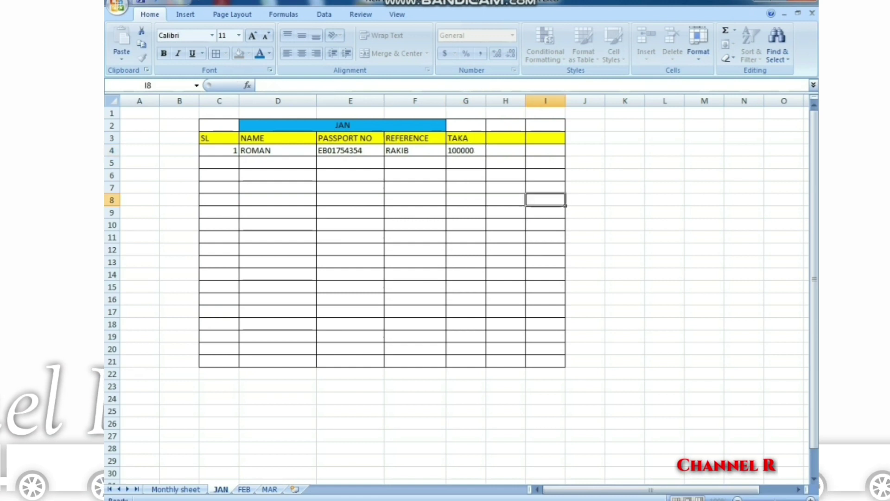
Fill row 5 with serial 2, a name, passport number, reference and TAKA 50000
{"action": "left_click", "coordinate": [219, 162]}
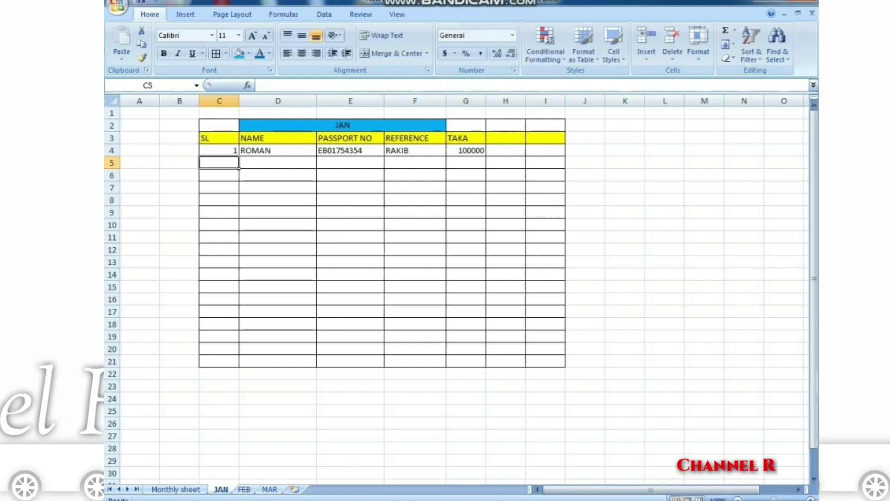
{"action": "type", "text": "2"}
{"action": "key", "text": "Tab"}
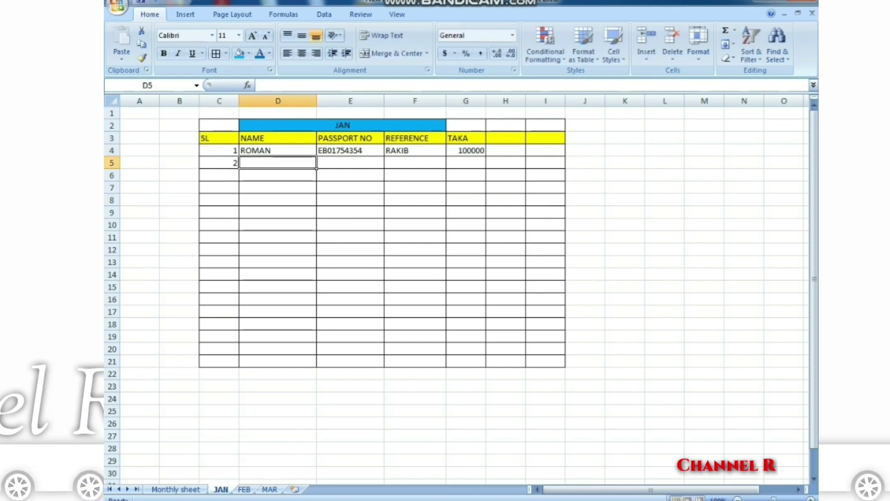
{"action": "type", "text": "RIMO"}
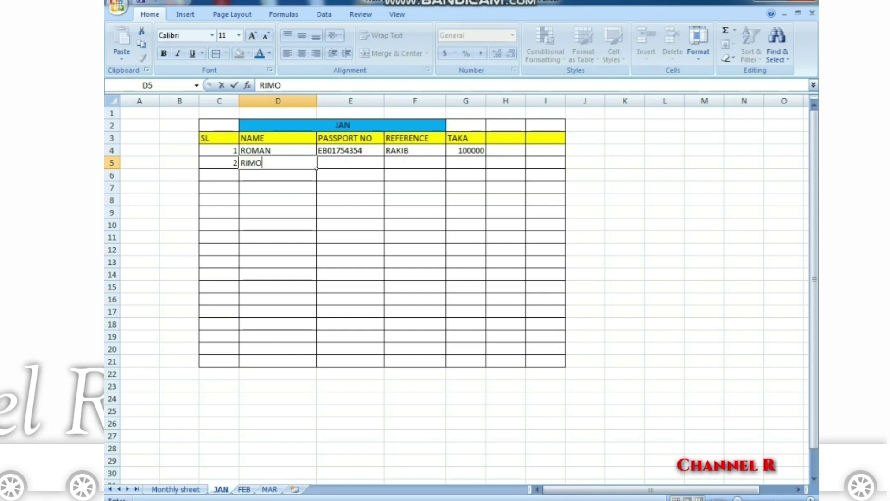
{"action": "type", "text": "N"}
{"action": "key", "text": "Tab"}
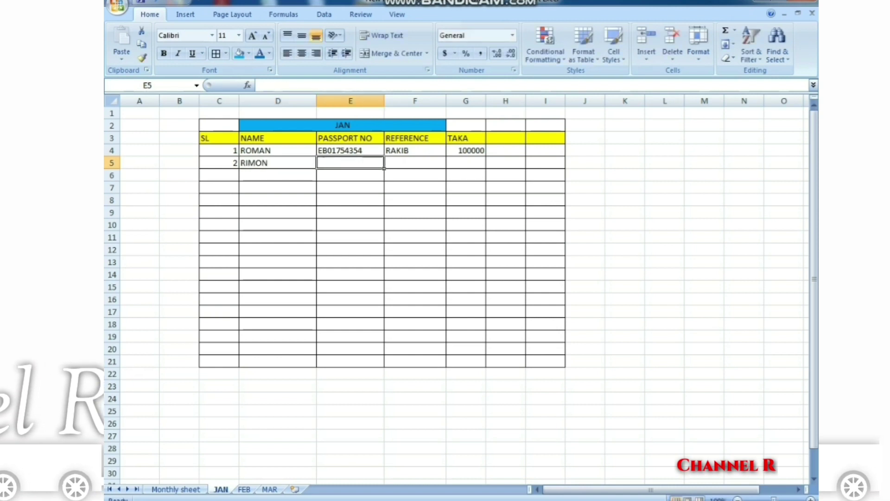
{"action": "type", "text": "B"}
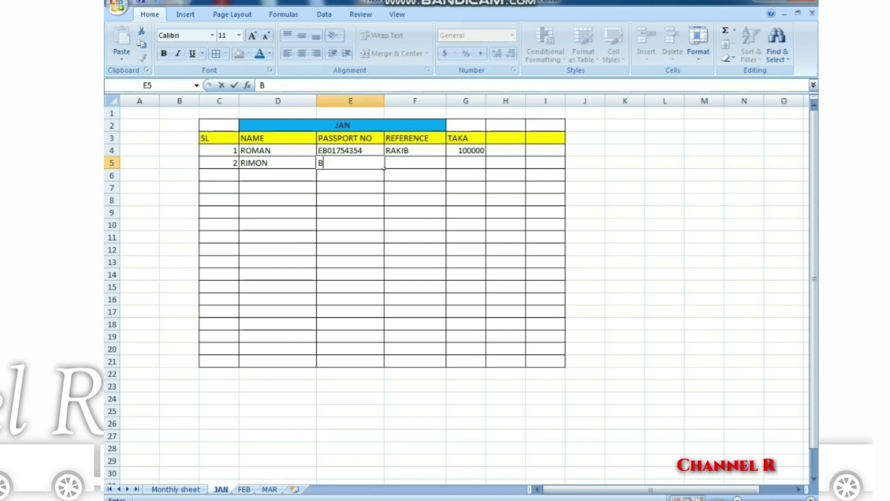
{"action": "type", "text": "R014532"}
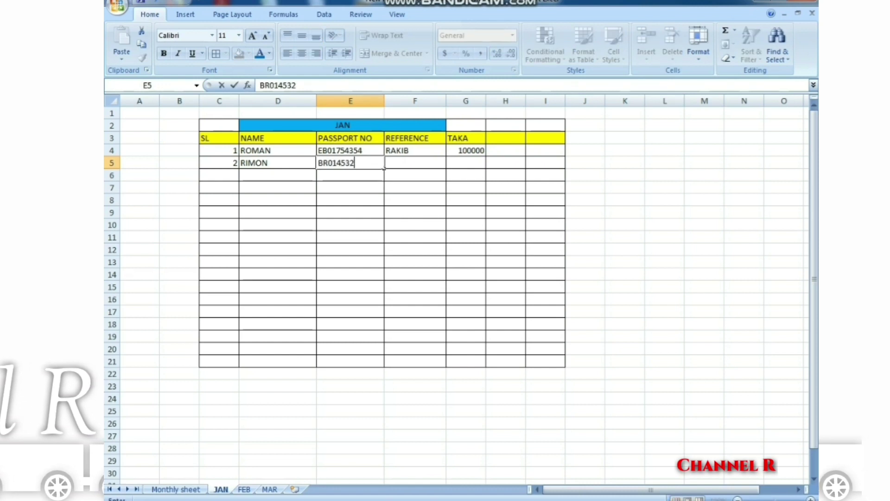
{"action": "key", "text": "Tab"}
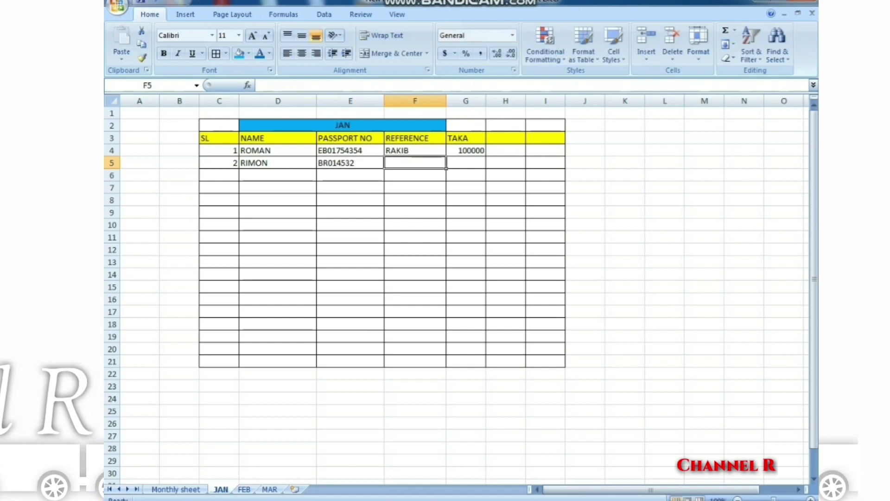
{"action": "type", "text": "HA"}
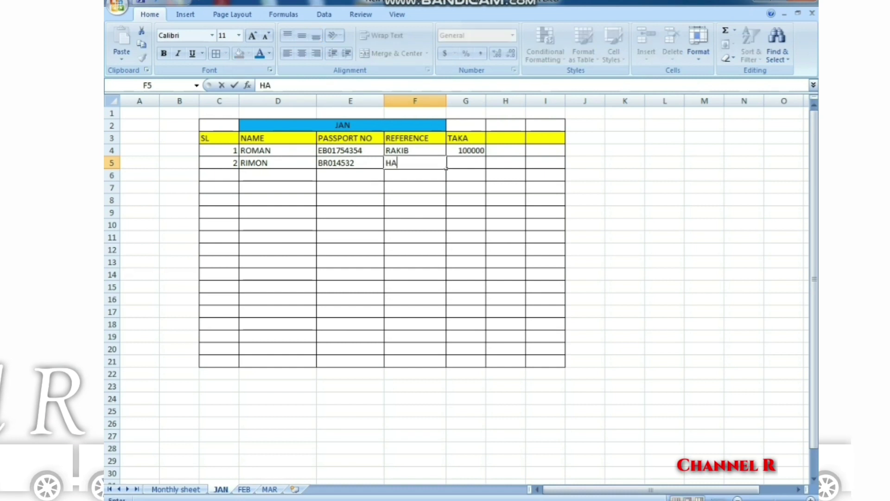
{"action": "key", "text": "BackSpace"}
{"action": "key", "text": "BackSpace"}
{"action": "type", "text": "JAHAN"}
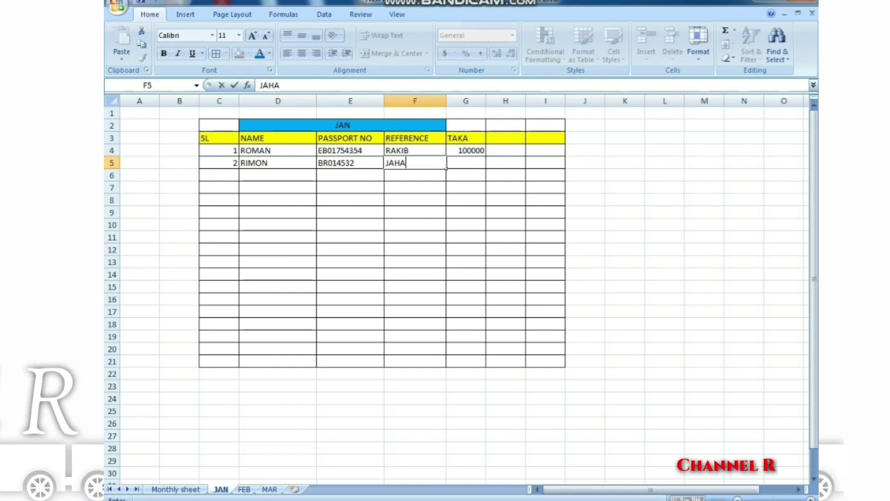
{"action": "type", "text": "GIR"}
{"action": "key", "text": "Tab"}
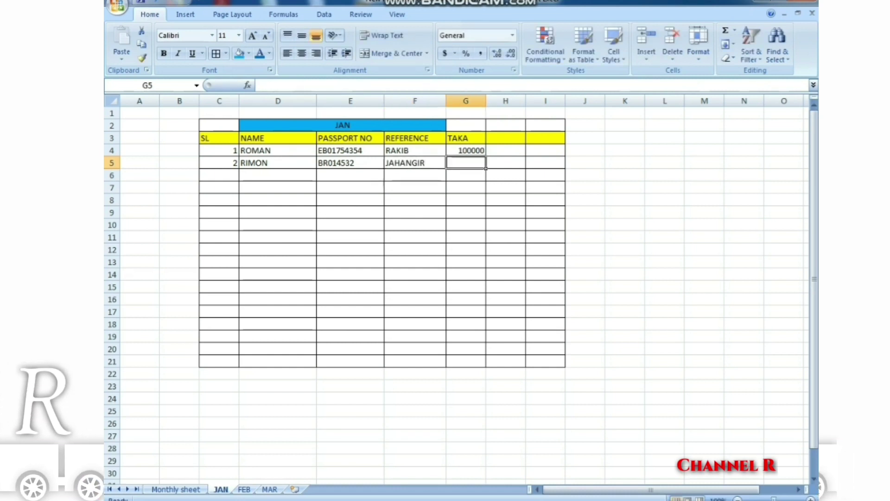
{"action": "type", "text": "50000"}
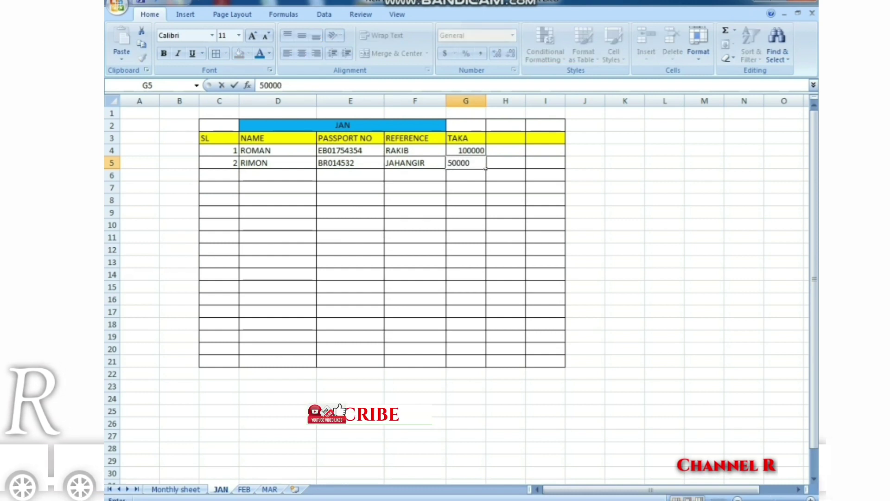
{"action": "left_click", "coordinate": [546, 188]}
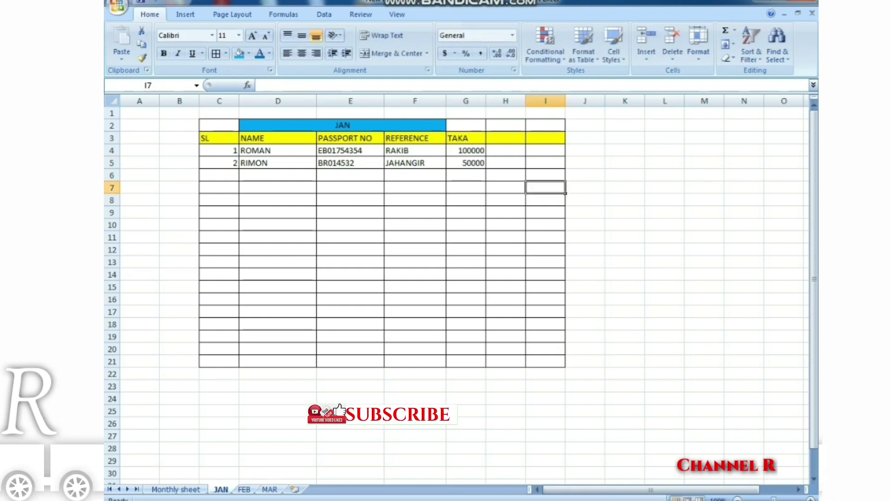
Copy the whole JAN table block C2:I21
{"action": "left_click_drag", "start_coordinate": [219, 125], "coordinate": [565, 366]}
{"action": "right_click", "coordinate": [541, 274]}
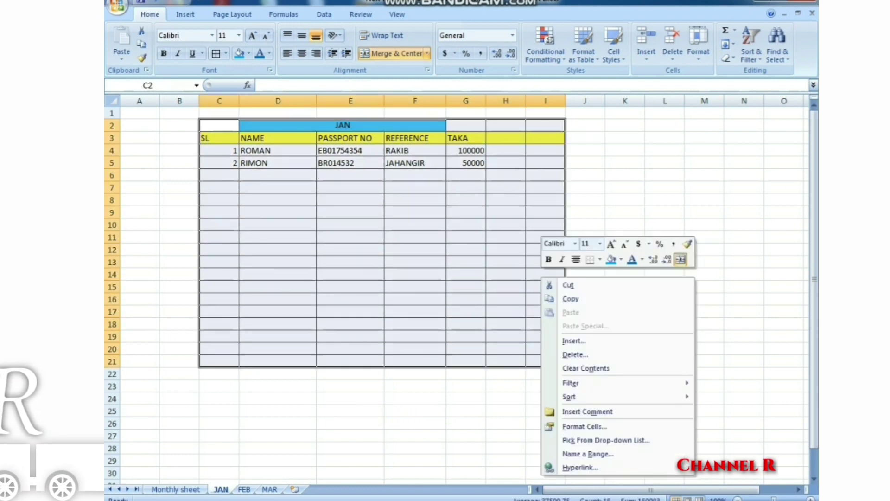
{"action": "left_click", "coordinate": [577, 298]}
{"action": "left_click", "coordinate": [546, 274]}
{"action": "left_click", "coordinate": [625, 212]}
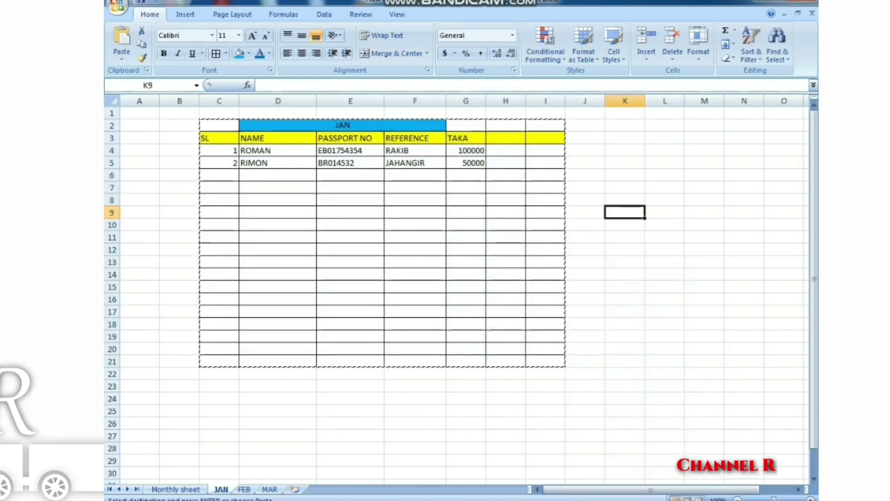
{"action": "left_click", "coordinate": [625, 175]}
{"action": "left_click", "coordinate": [625, 188]}
{"action": "left_click", "coordinate": [625, 114]}
{"action": "left_click", "coordinate": [625, 250]}
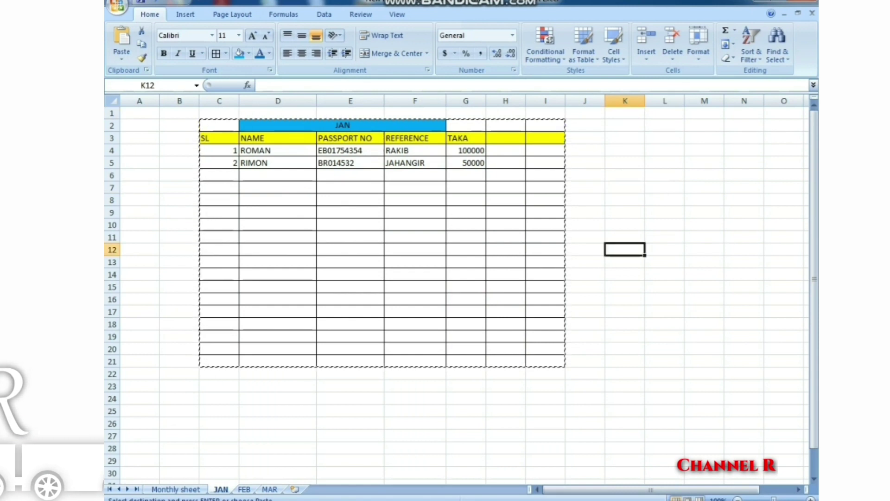
On the Monthly sheet, test the JAN button's link to the JAN sheet
{"action": "left_click", "coordinate": [176, 490]}
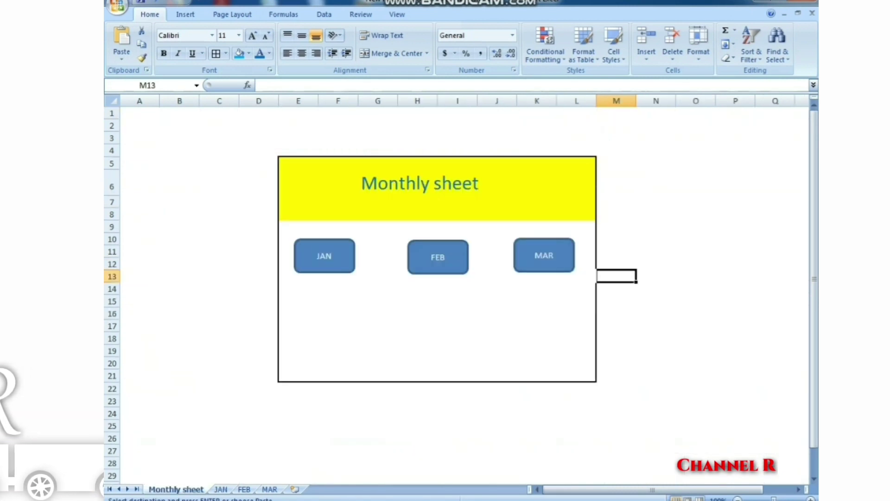
{"action": "left_click_drag", "start_coordinate": [656, 264], "coordinate": [656, 254]}
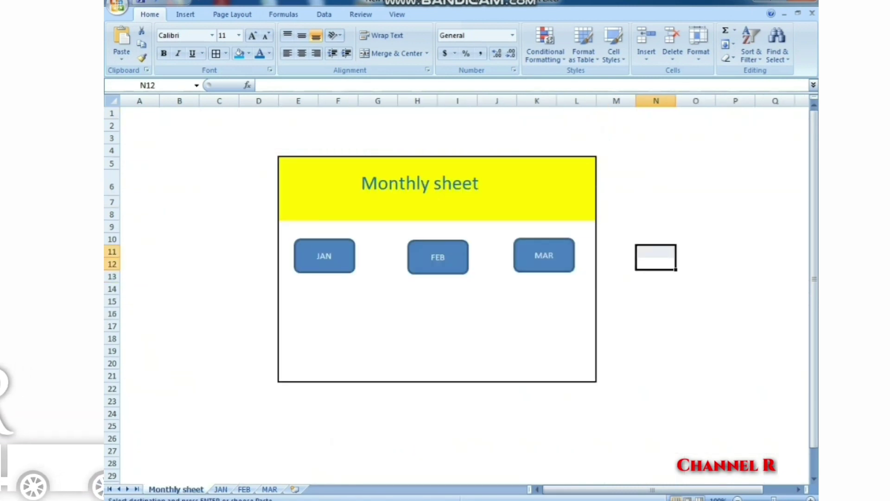
{"action": "left_click", "coordinate": [325, 263]}
{"action": "left_click", "coordinate": [180, 175]}
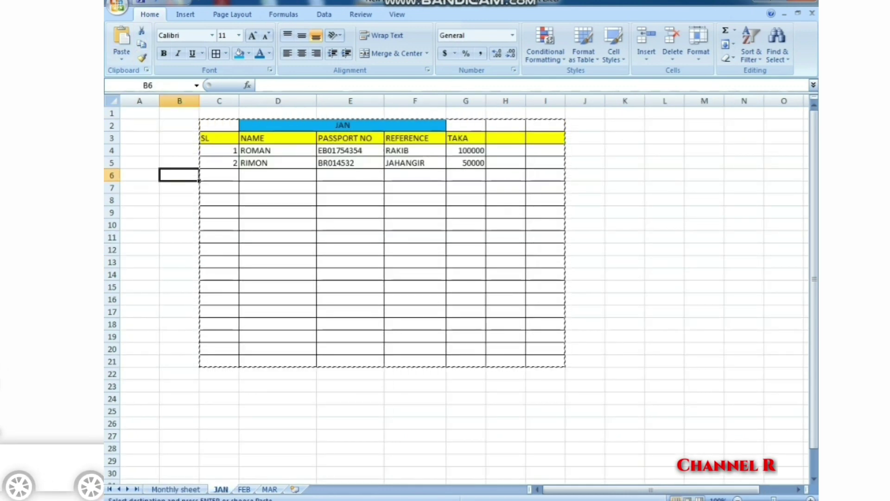
Draw a Left Arrow block shape beside the JAN table's header rows
{"action": "left_click", "coordinate": [185, 15]}
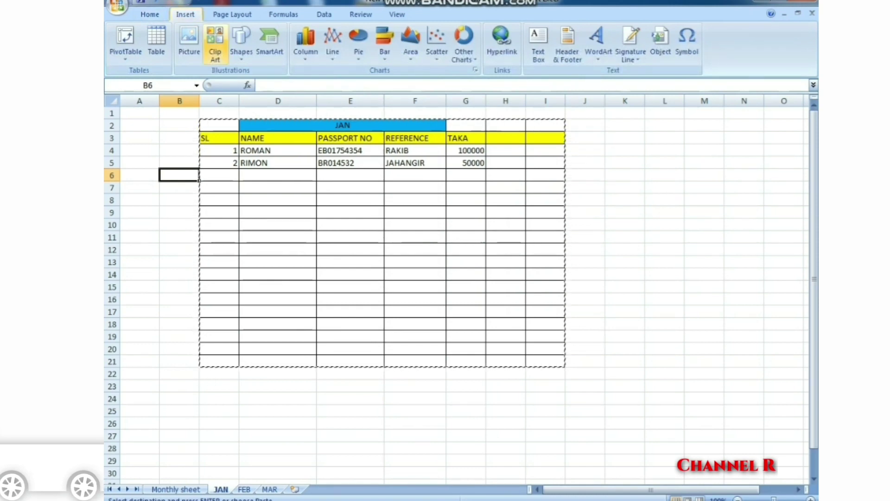
{"action": "left_click", "coordinate": [241, 41]}
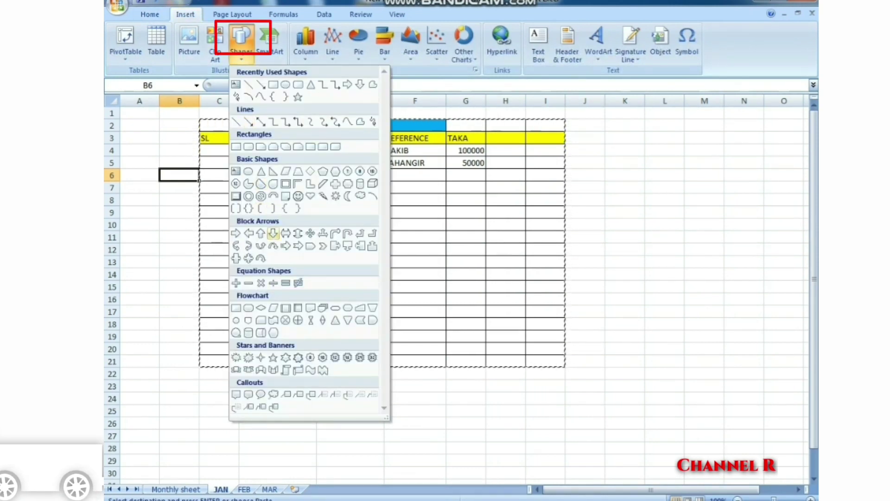
{"action": "left_click", "coordinate": [249, 233]}
{"action": "left_click_drag", "start_coordinate": [136, 198], "coordinate": [194, 259]}
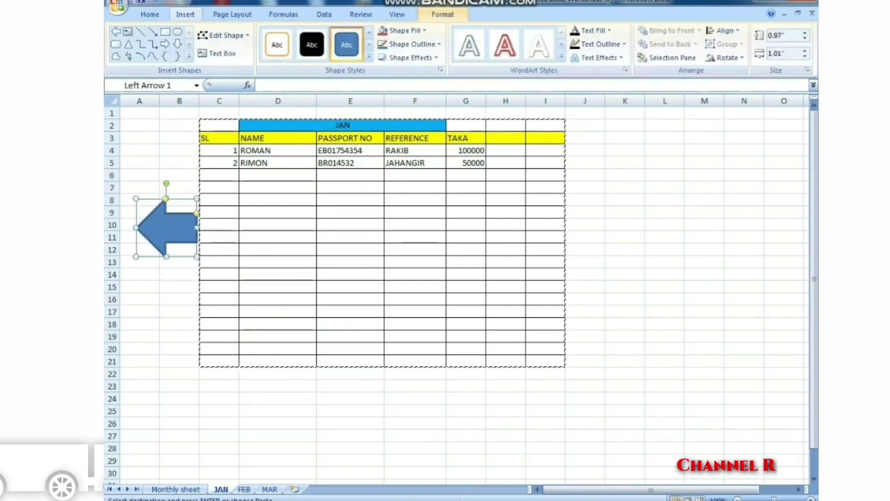
{"action": "left_click_drag", "start_coordinate": [166, 227], "coordinate": [159, 177]}
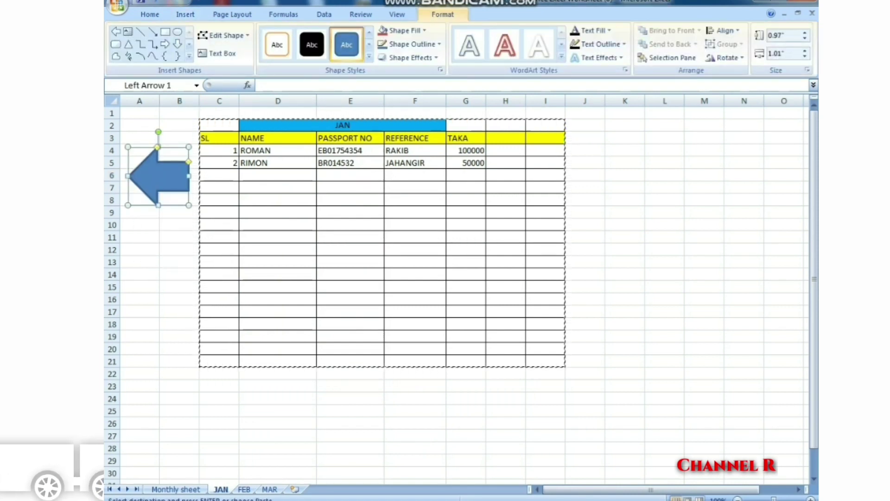
Label the arrow BACK and give it a red shape style
{"action": "type", "text": "BA"}
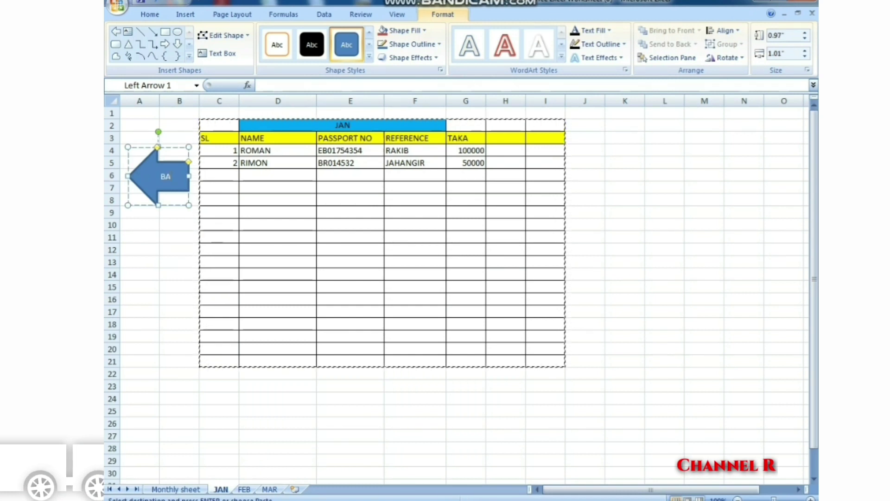
{"action": "type", "text": "CK"}
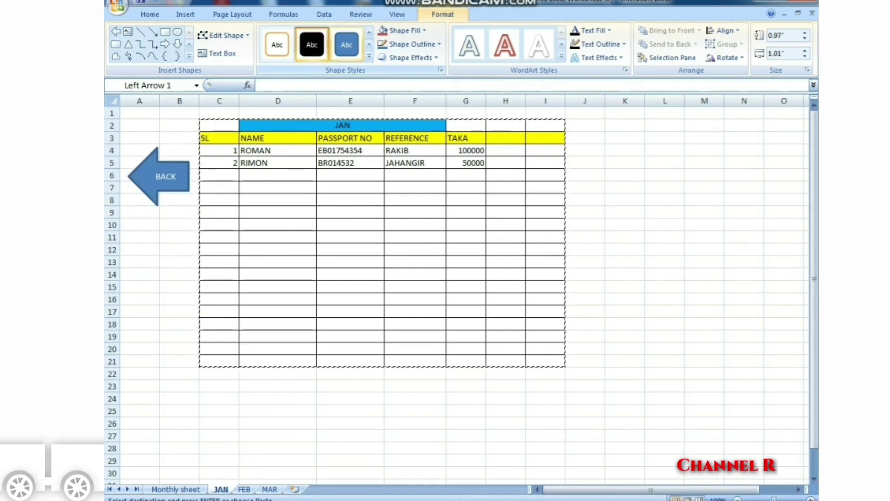
{"action": "left_click", "coordinate": [369, 56]}
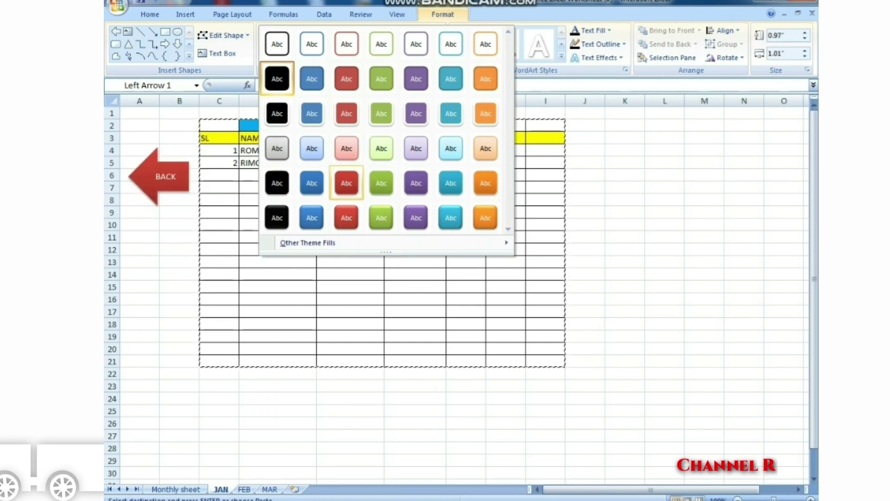
{"action": "left_click", "coordinate": [347, 183]}
{"action": "left_click", "coordinate": [625, 199]}
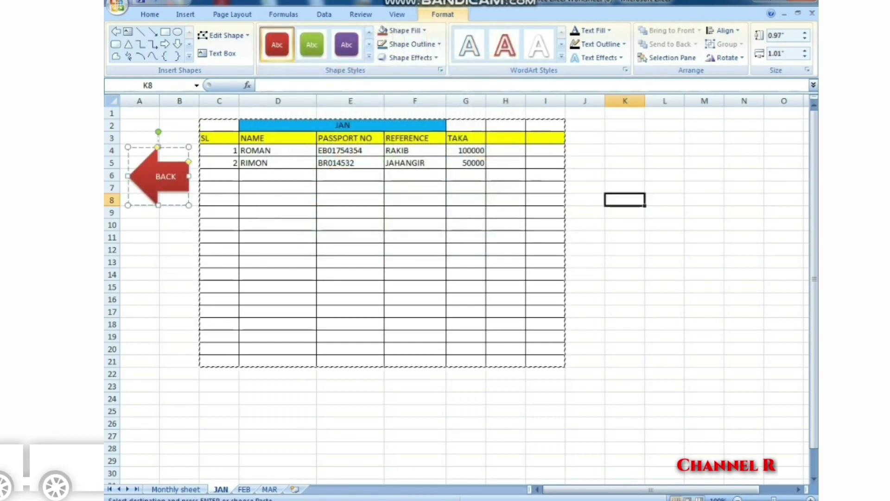
Hyperlink the BACK arrow to the Monthly sheet and test it
{"action": "right_click", "coordinate": [172, 179]}
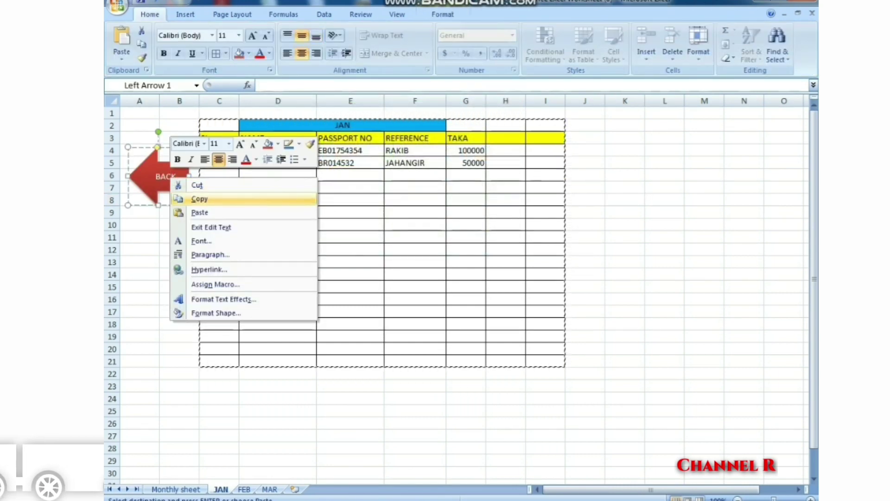
{"action": "left_click", "coordinate": [209, 269]}
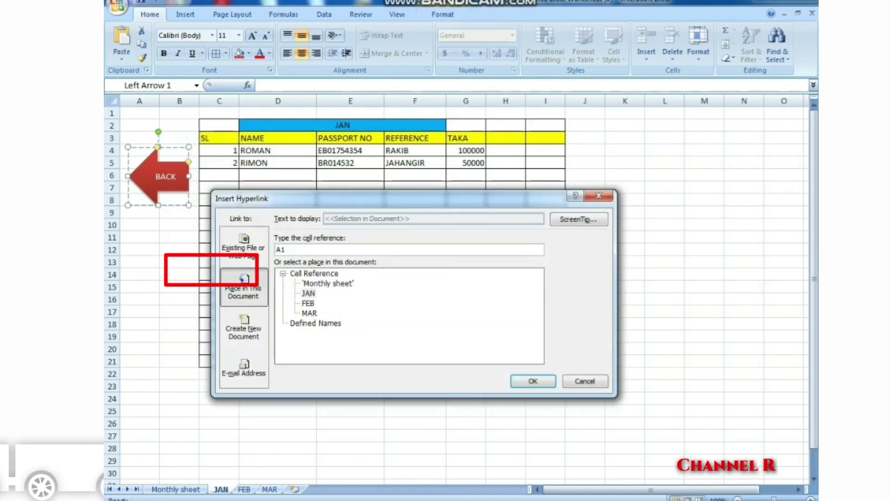
{"action": "left_click", "coordinate": [328, 284]}
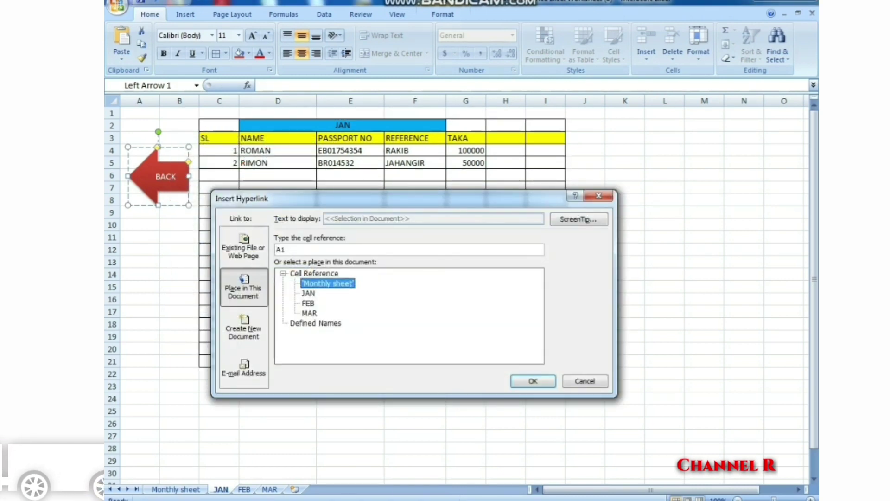
{"action": "left_click", "coordinate": [533, 382]}
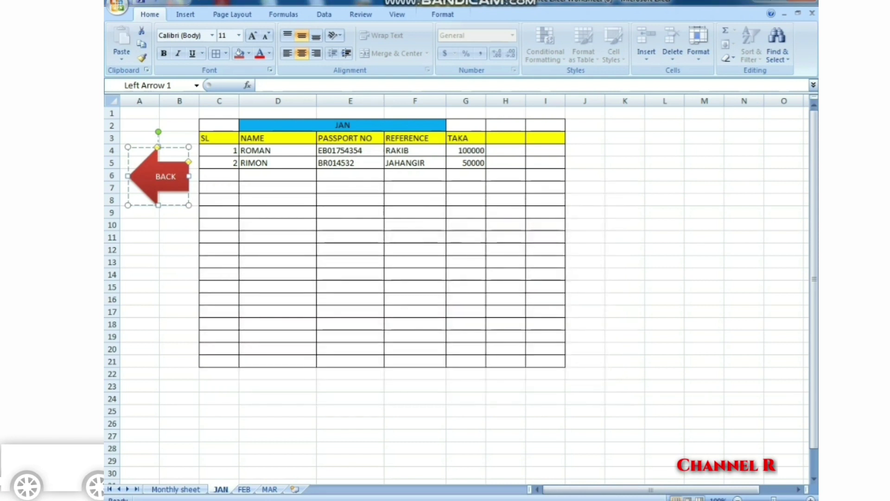
{"action": "left_click", "coordinate": [351, 398]}
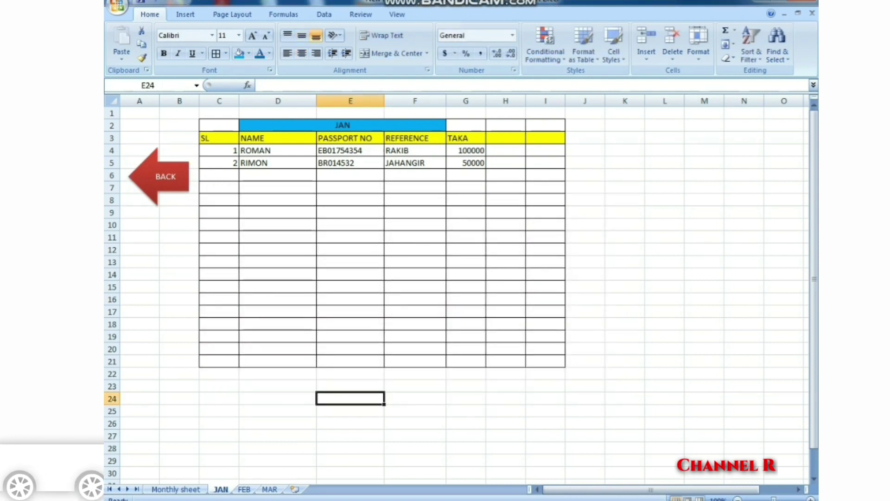
{"action": "left_click", "coordinate": [166, 176]}
{"action": "left_click_drag", "start_coordinate": [378, 183], "coordinate": [458, 183]}
{"action": "left_click", "coordinate": [220, 426]}
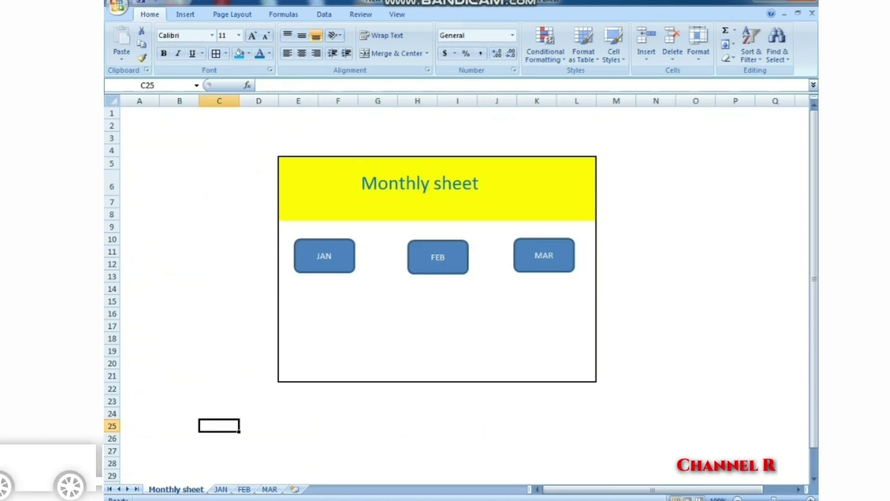
{"action": "left_click", "coordinate": [377, 413]}
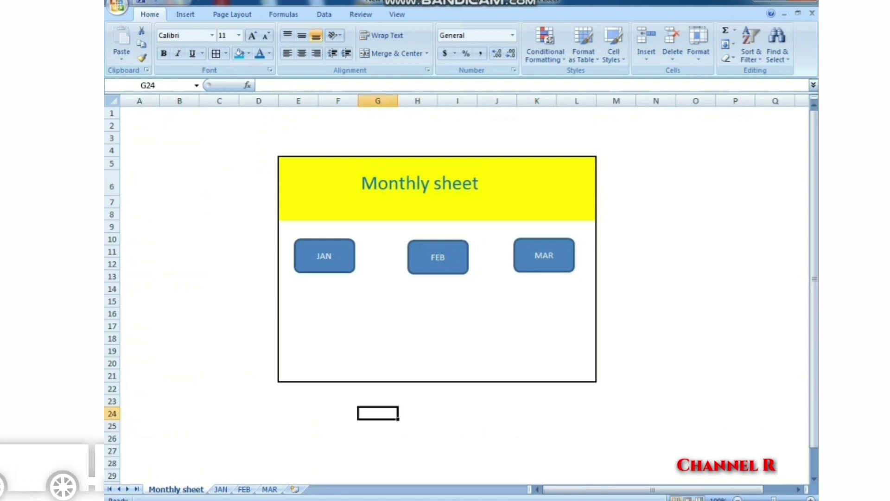
Hyperlink the FEB button to the FEB sheet and follow the link
{"action": "right_click", "coordinate": [444, 264]}
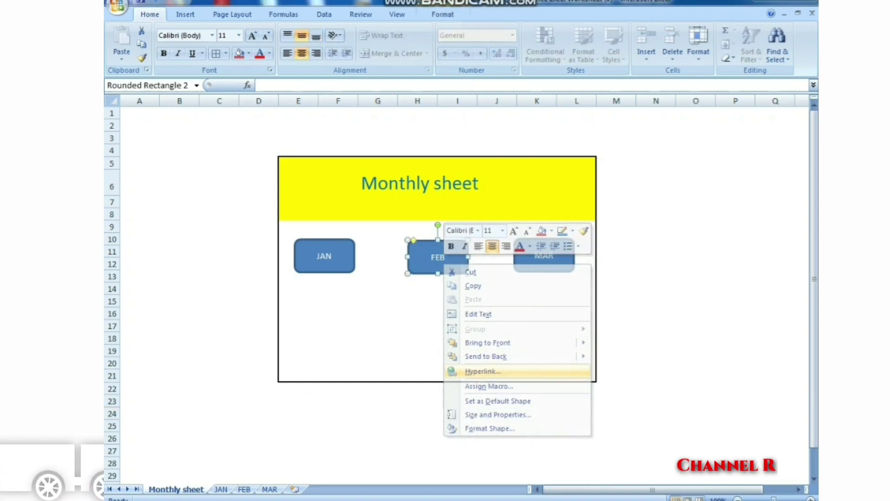
{"action": "left_click", "coordinate": [483, 371]}
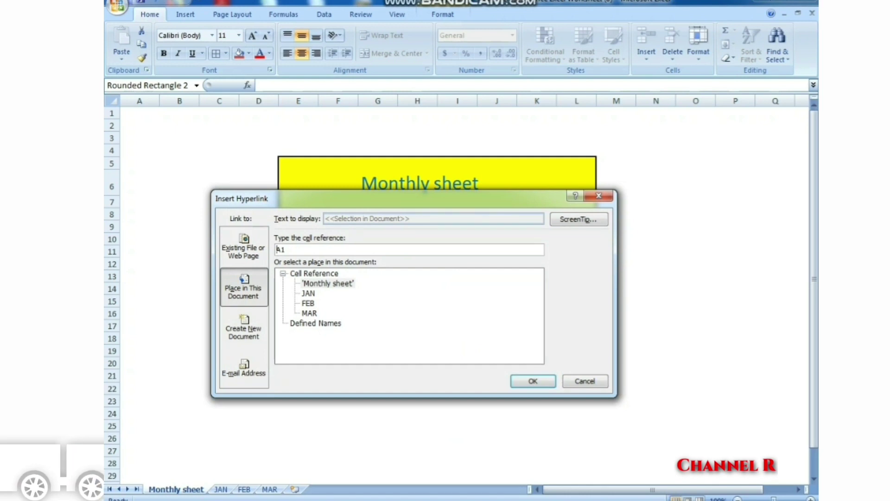
{"action": "left_click", "coordinate": [327, 283]}
{"action": "left_click", "coordinate": [308, 303]}
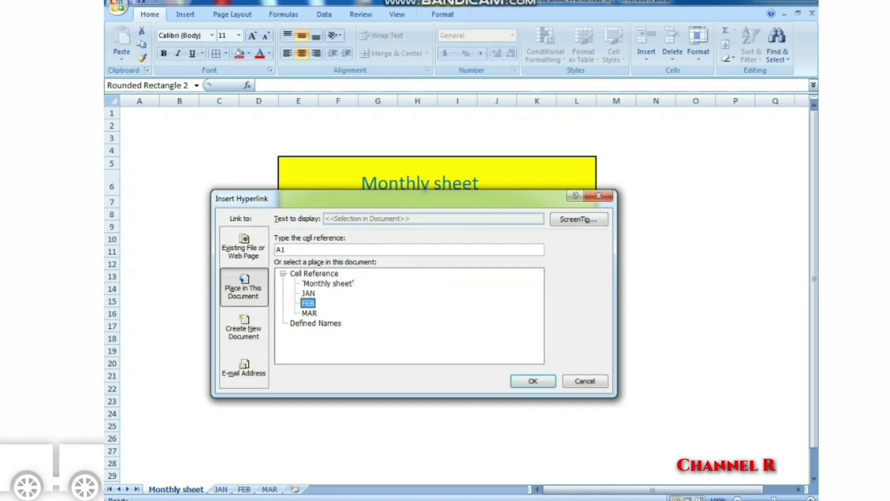
{"action": "left_click", "coordinate": [533, 381]}
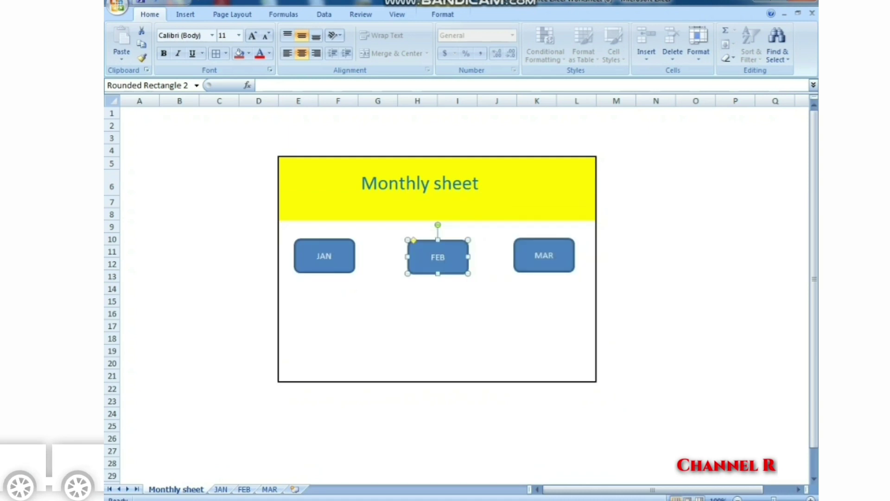
{"action": "left_click", "coordinate": [617, 264]}
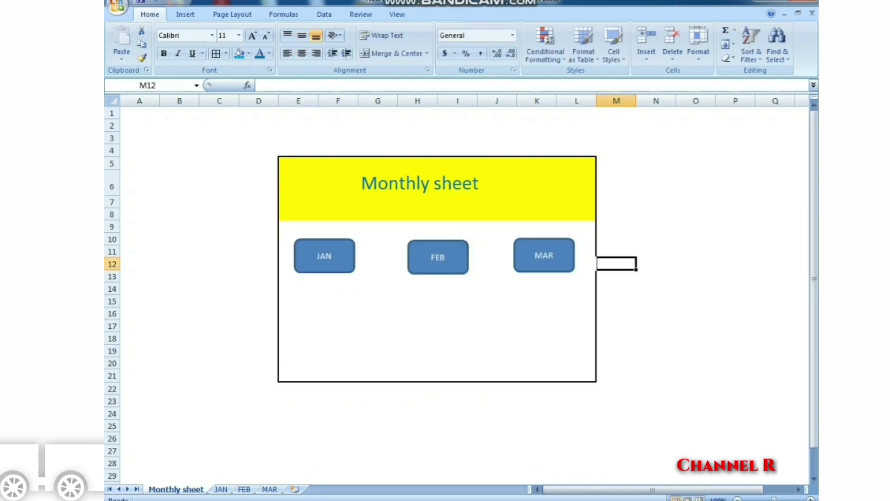
{"action": "left_click", "coordinate": [438, 257]}
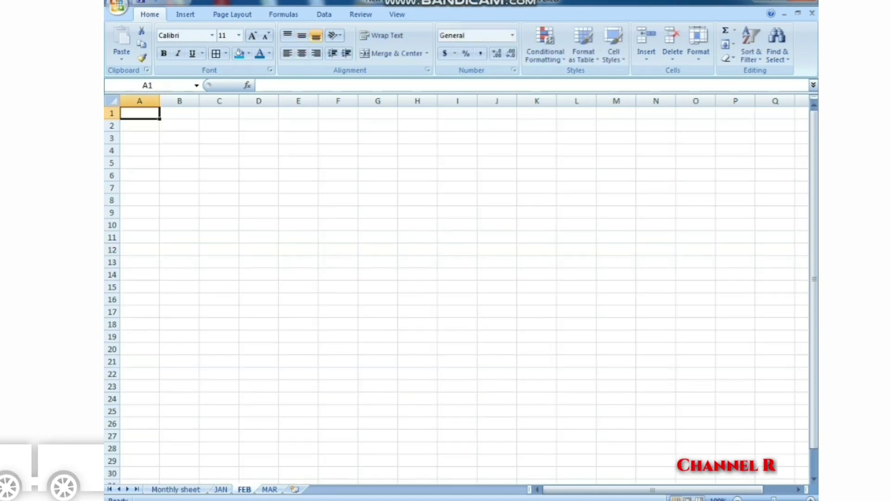
Copy the JAN table C2:I21 and paste it at D4 on the FEB sheet
{"action": "left_click", "coordinate": [259, 149]}
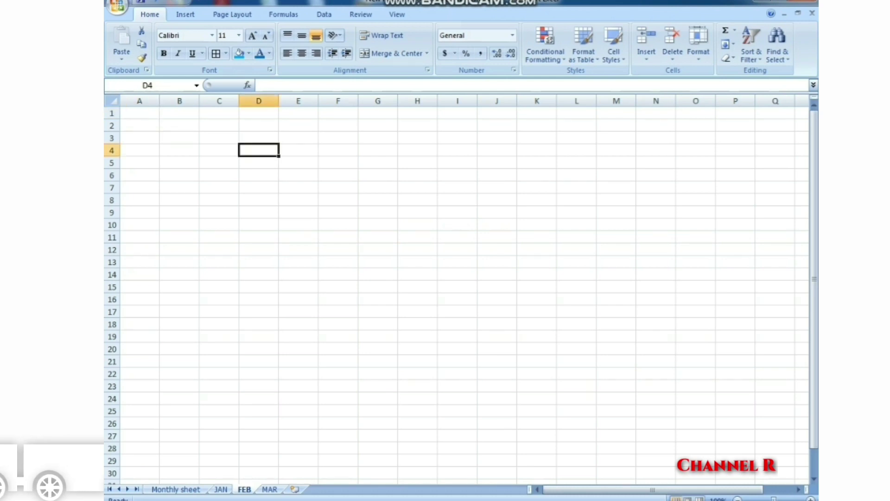
{"action": "key", "text": "ctrl+c"}
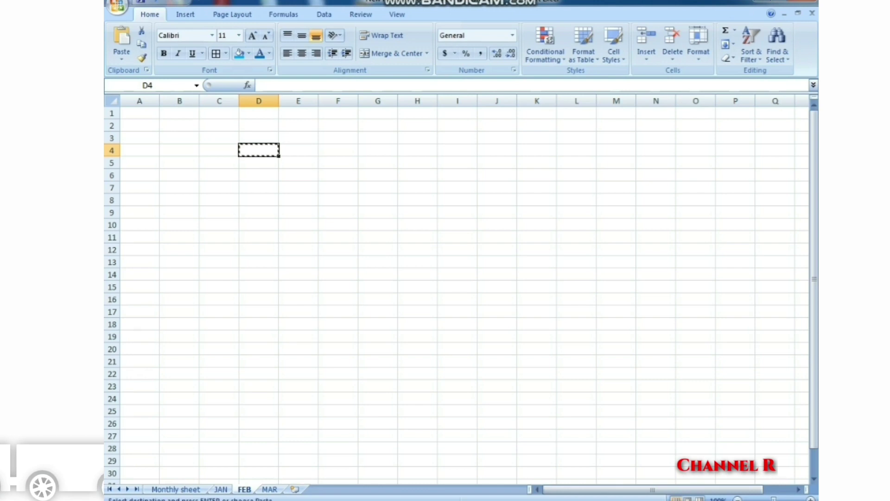
{"action": "left_click", "coordinate": [221, 490]}
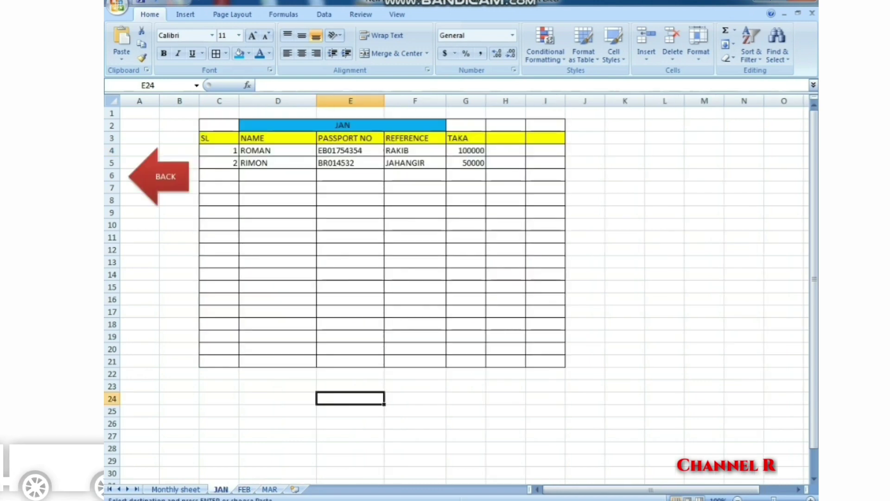
{"action": "left_click_drag", "start_coordinate": [219, 126], "coordinate": [545, 362]}
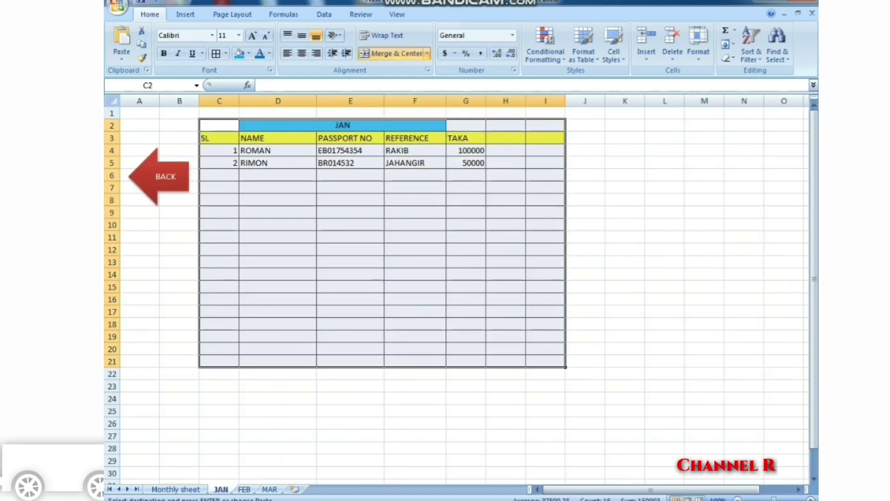
{"action": "key", "text": "ctrl+c"}
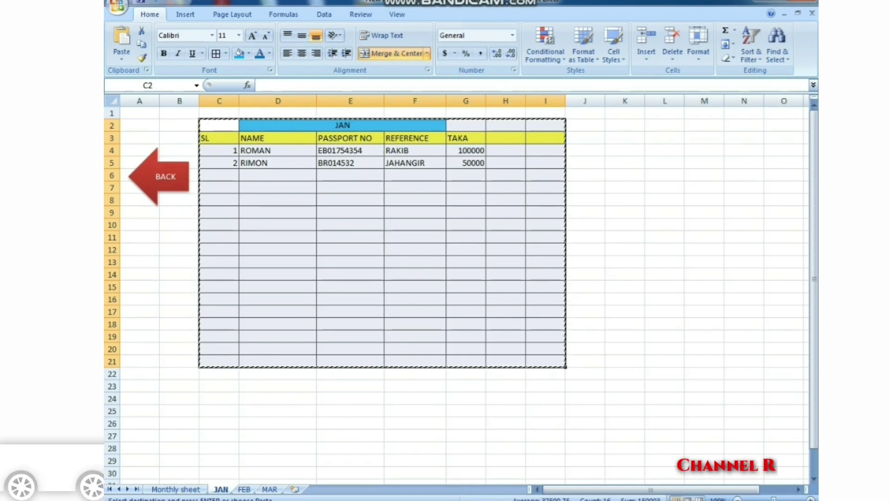
{"action": "key", "text": "ctrl+Page_Down"}
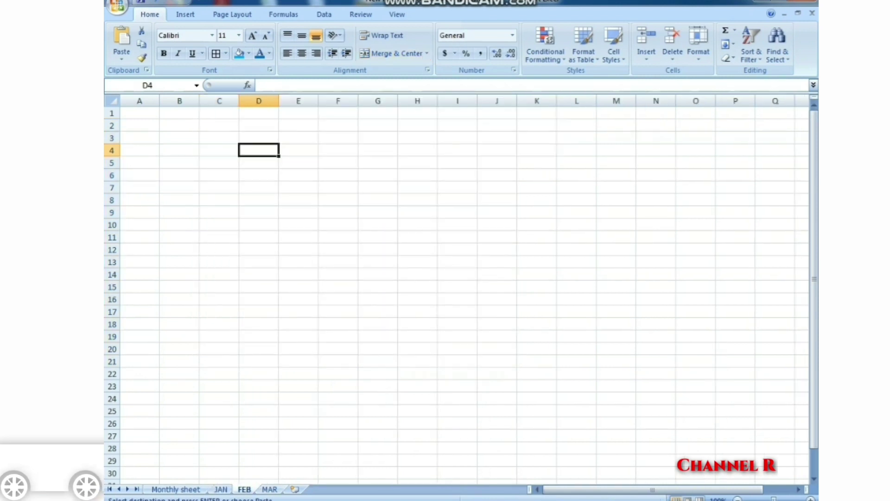
{"action": "key", "text": "ctrl+v"}
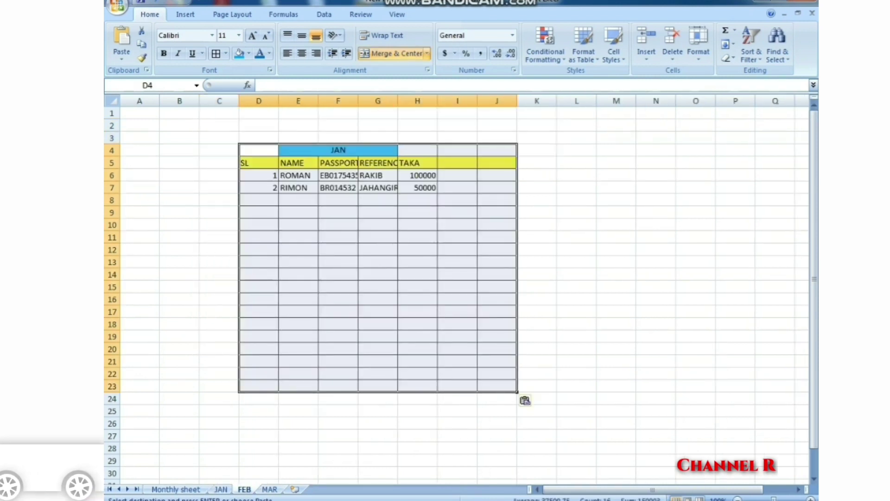
AutoFit columns E through H to the pasted contents
{"action": "double_click", "coordinate": [358, 101]}
{"action": "double_click", "coordinate": [319, 101]}
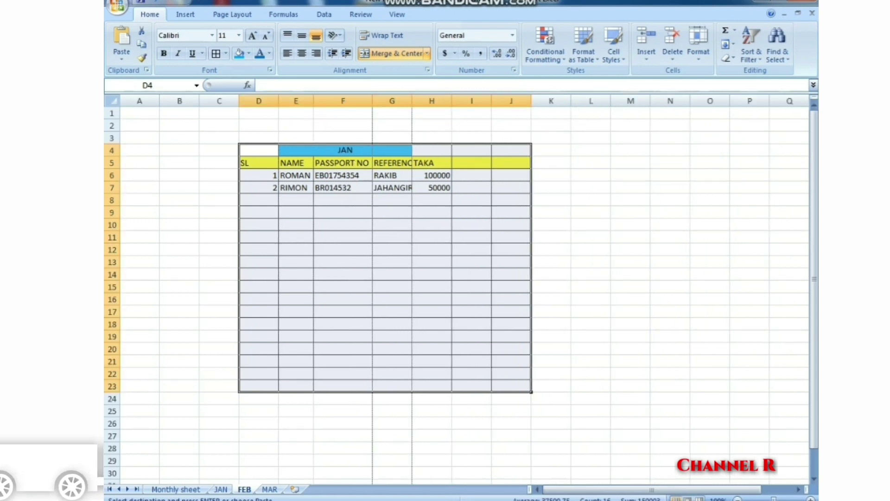
{"action": "double_click", "coordinate": [411, 101]}
{"action": "double_click", "coordinate": [462, 101]}
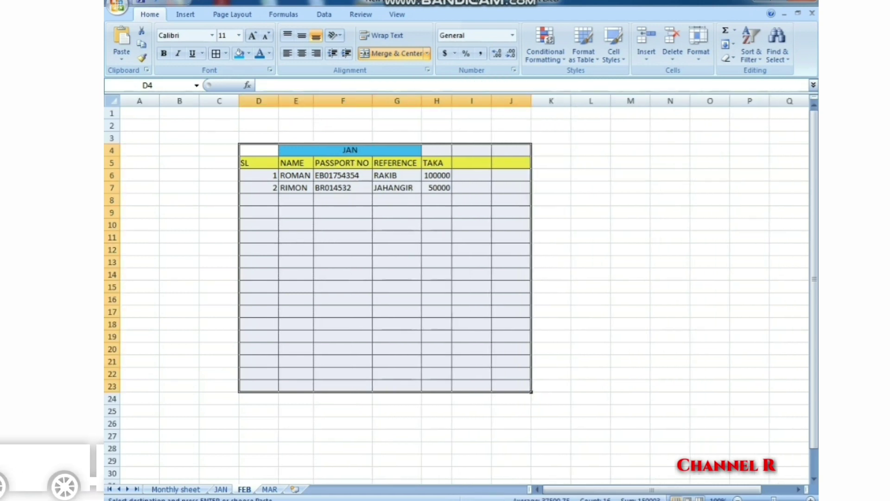
{"action": "left_click", "coordinate": [296, 187]}
Fill the sample rows down to row 14, then refit columns H and D
{"action": "left_click", "coordinate": [343, 212]}
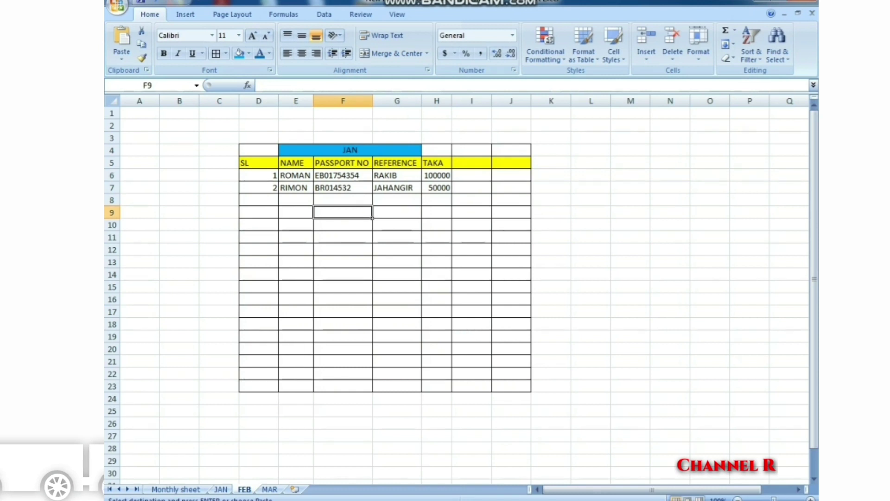
{"action": "left_click_drag", "start_coordinate": [259, 175], "coordinate": [455, 279]}
{"action": "left_click", "coordinate": [591, 237]}
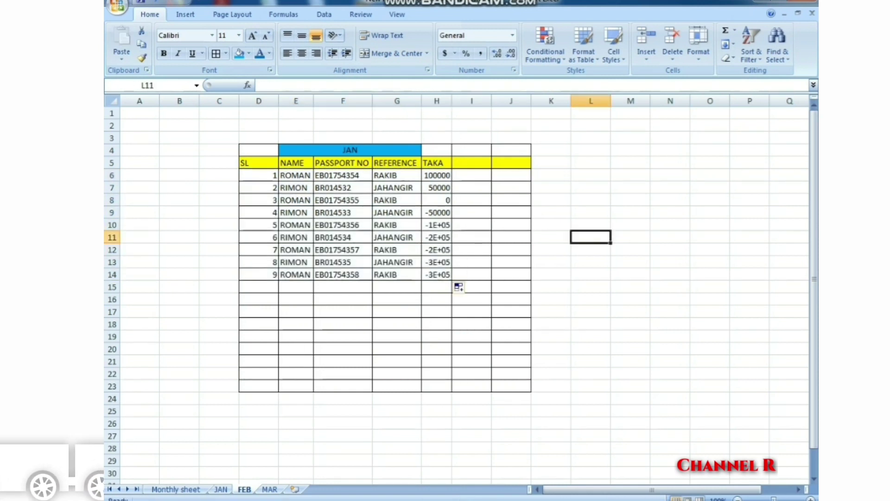
{"action": "double_click", "coordinate": [451, 101]}
{"action": "left_click", "coordinate": [594, 200]}
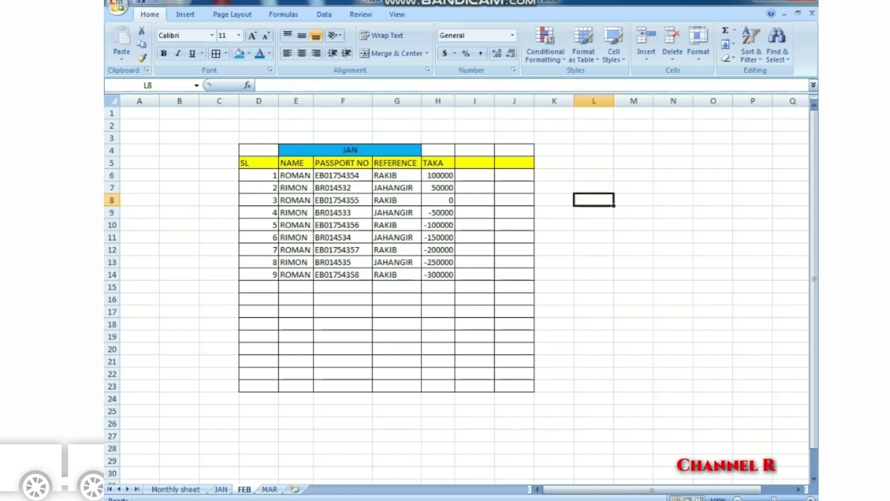
{"action": "left_click", "coordinate": [439, 312]}
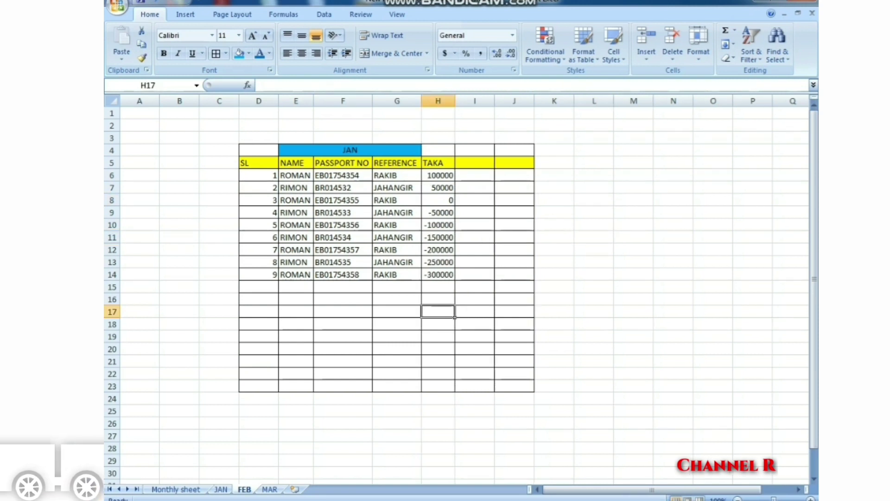
{"action": "double_click", "coordinate": [279, 101]}
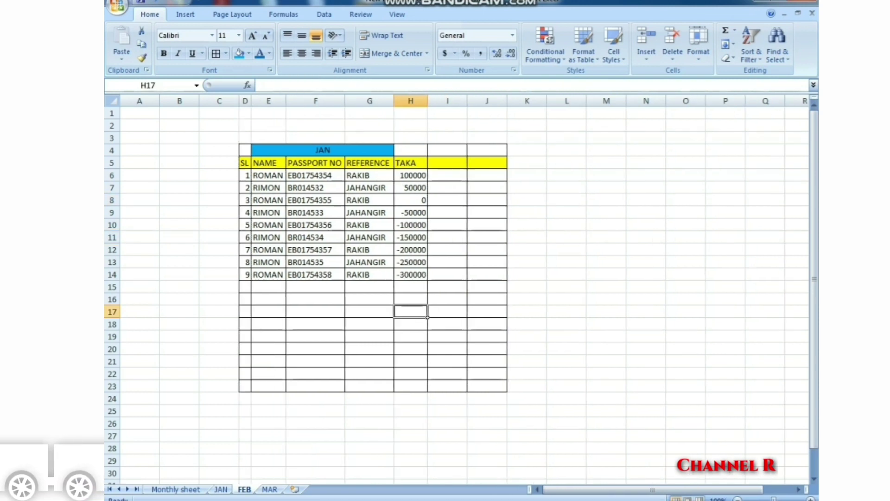
Fill the blank title cells H4:J4 and D4 blue
{"action": "left_click", "coordinate": [487, 262]}
{"action": "left_click", "coordinate": [566, 275]}
{"action": "left_click_drag", "start_coordinate": [410, 150], "coordinate": [489, 151]}
{"action": "left_click", "coordinate": [240, 53]}
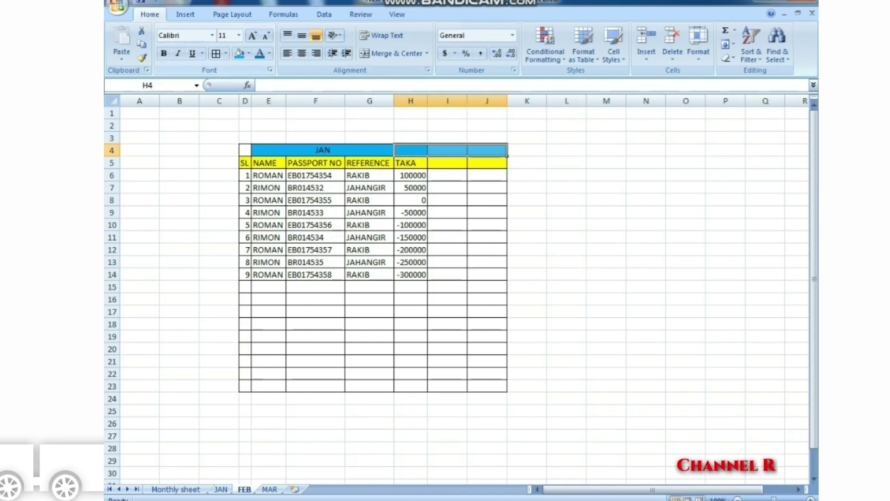
{"action": "left_click", "coordinate": [245, 150]}
{"action": "left_click", "coordinate": [239, 54]}
Toggle the copied title's alignment and unmerge the old E4:J4 title cells
{"action": "left_click", "coordinate": [606, 212]}
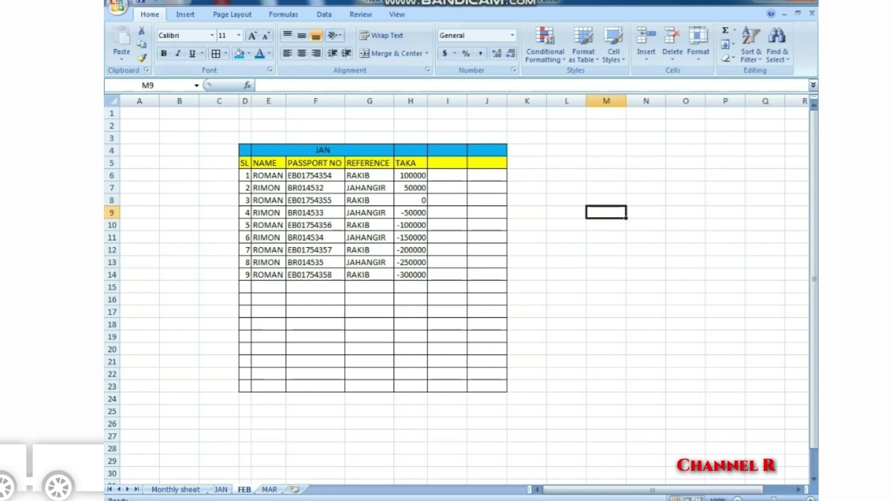
{"action": "left_click", "coordinate": [323, 150]}
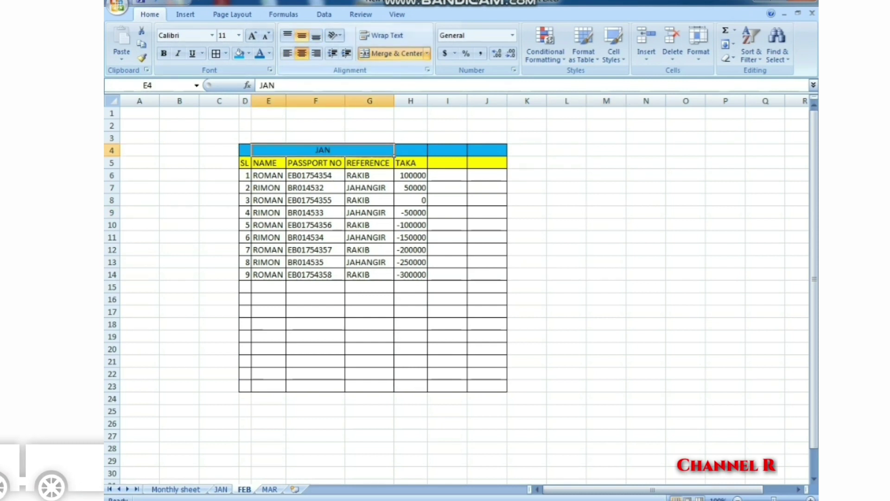
{"action": "left_click", "coordinate": [302, 53]}
{"action": "left_click", "coordinate": [302, 53]}
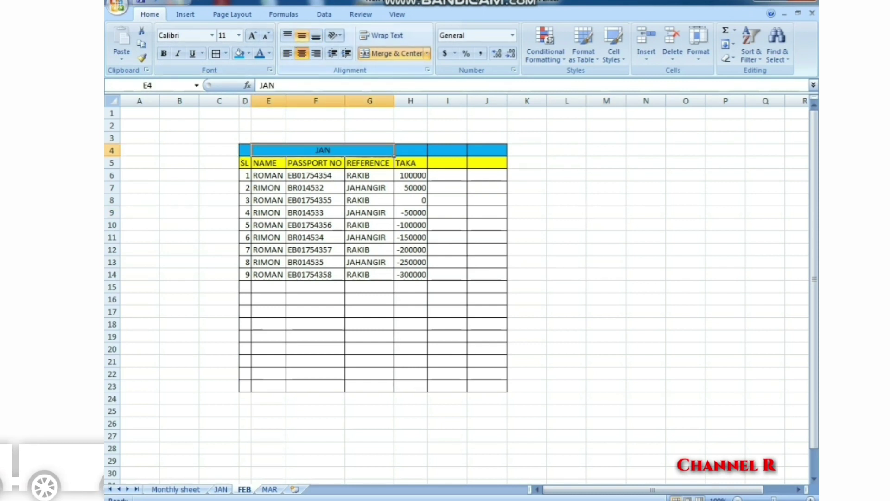
{"action": "left_click", "coordinate": [218, 151]}
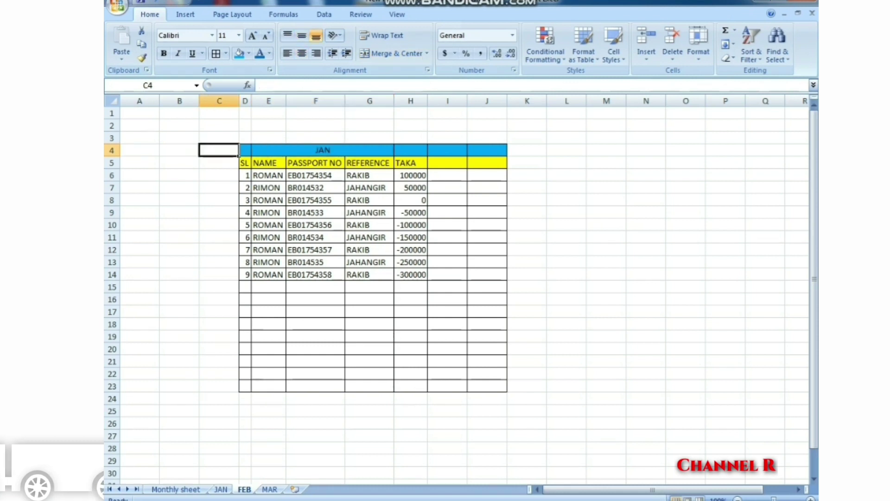
{"action": "left_click_drag", "start_coordinate": [269, 150], "coordinate": [487, 150]}
{"action": "left_click", "coordinate": [390, 53]}
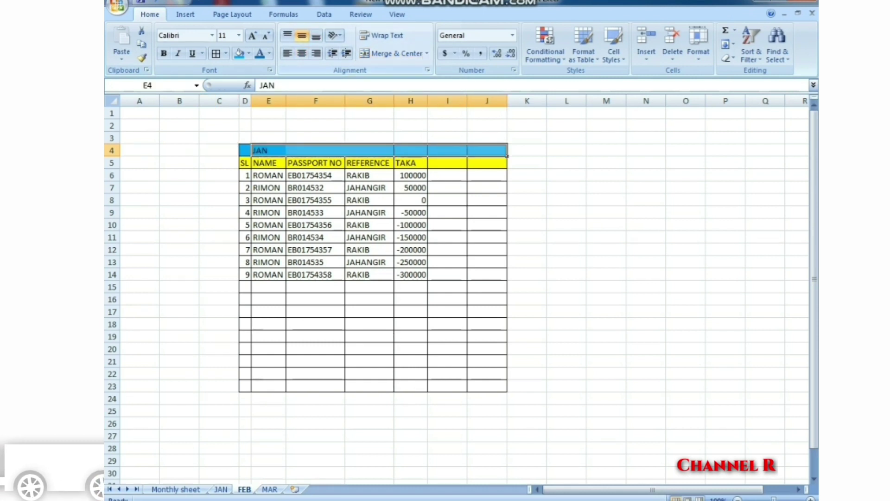
Merge and centre D4:J4 and retitle it FEB
{"action": "left_click", "coordinate": [527, 175]}
{"action": "left_click_drag", "start_coordinate": [245, 150], "coordinate": [487, 151]}
{"action": "left_click", "coordinate": [392, 54]}
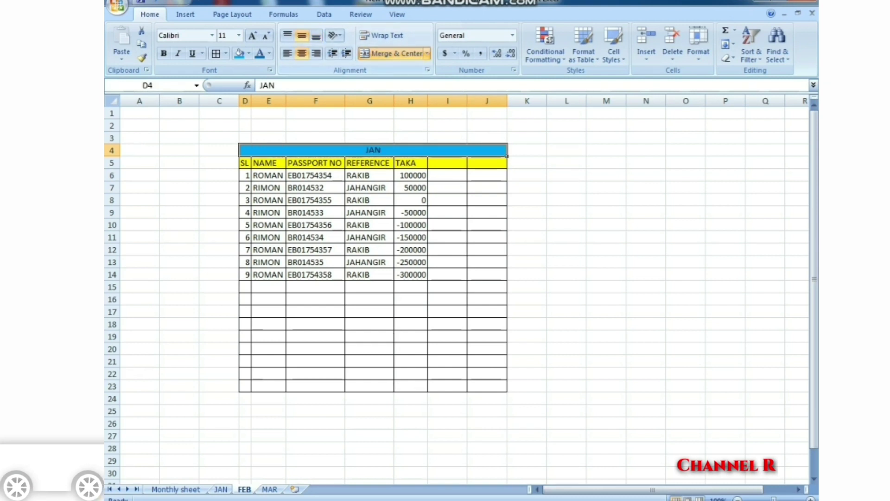
{"action": "left_click", "coordinate": [567, 200]}
{"action": "left_click", "coordinate": [373, 150]}
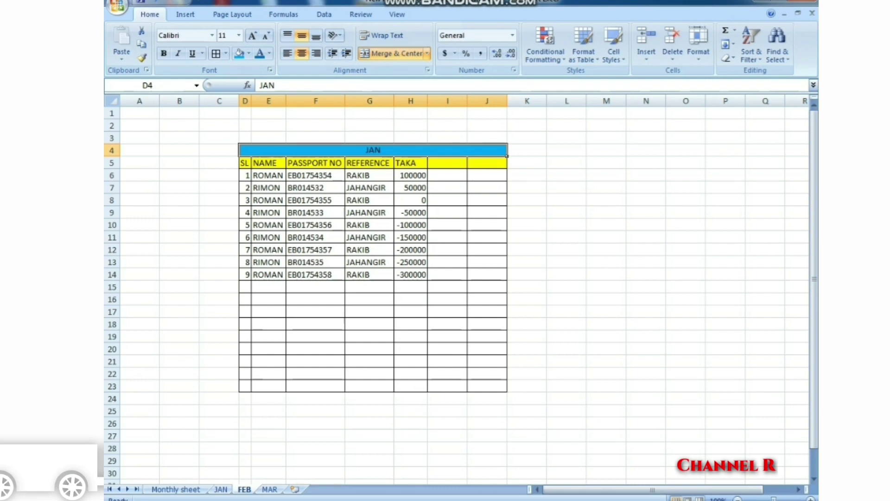
{"action": "type", "text": "FEB"}
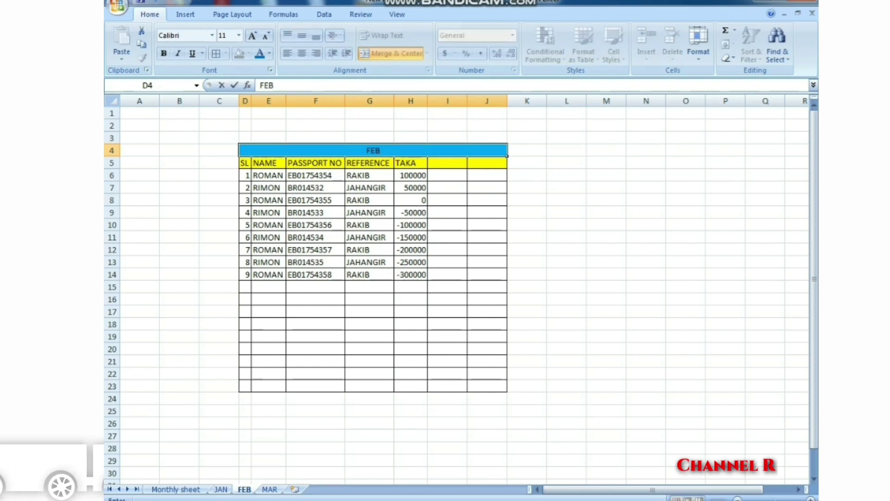
{"action": "left_click", "coordinate": [566, 187]}
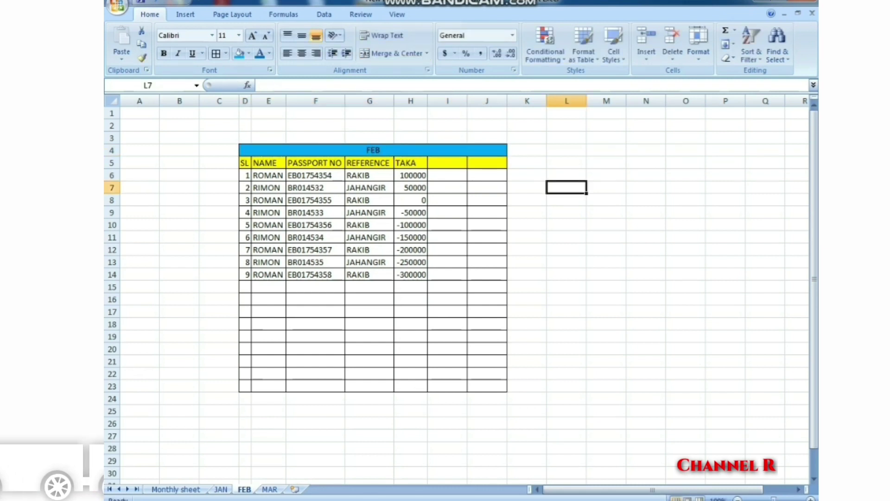
Draw a left-arrow shape over B7:C11 and label it BACK
{"action": "left_click", "coordinate": [567, 213]}
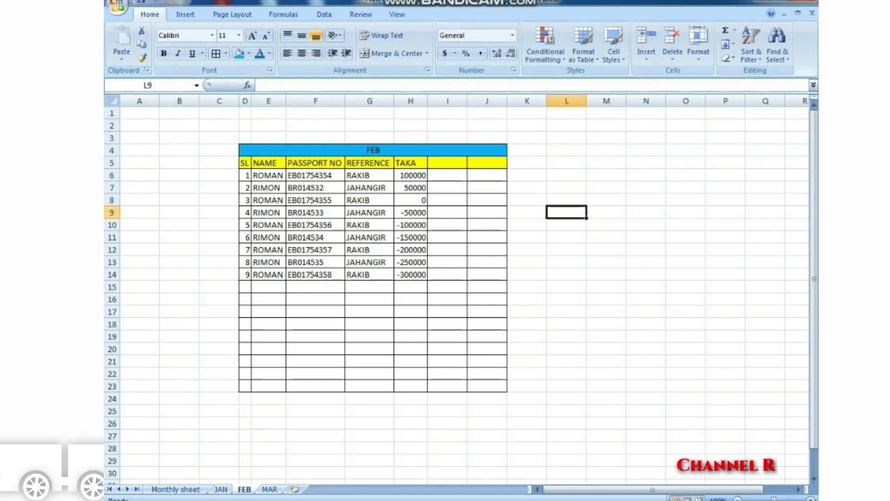
{"action": "left_click", "coordinate": [185, 14]}
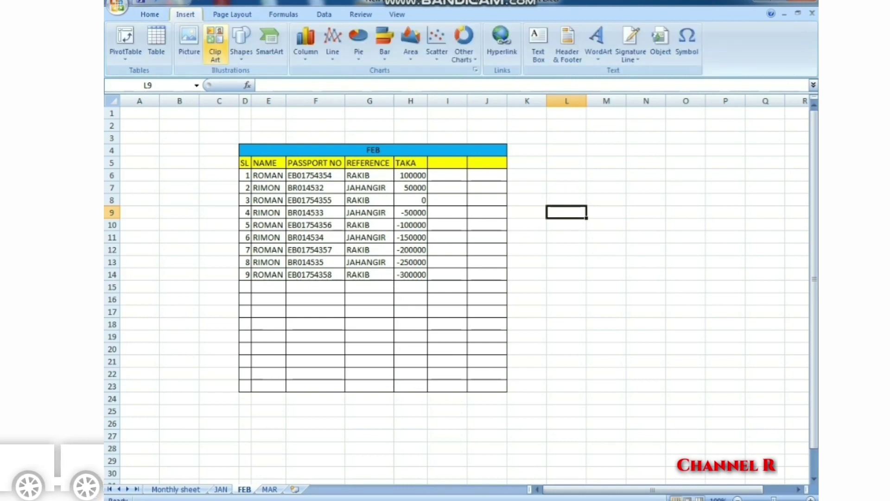
{"action": "left_click", "coordinate": [241, 41]}
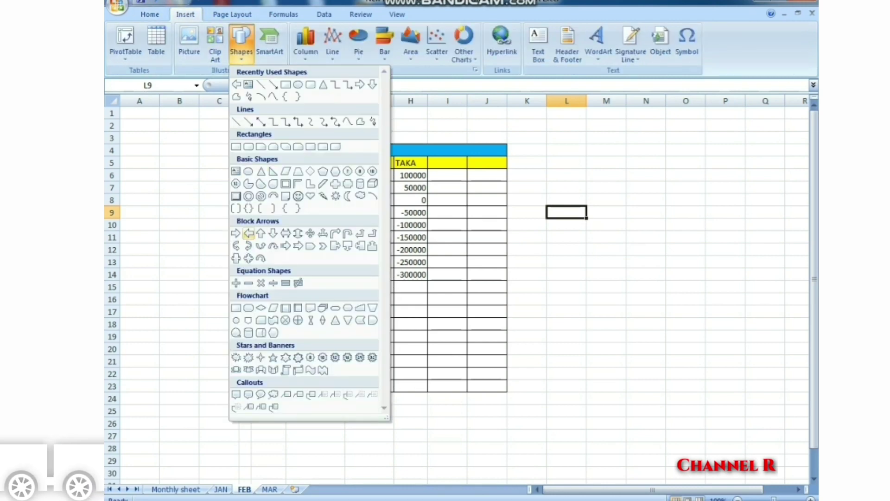
{"action": "left_click", "coordinate": [248, 234]}
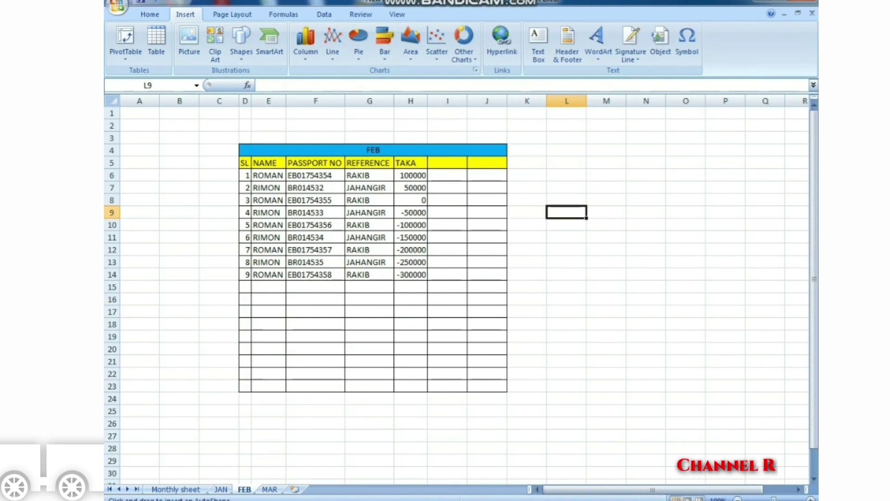
{"action": "mouse_move", "coordinate": [141, 193]}
{"action": "left_mouse_down"}
{"action": "mouse_move", "coordinate": [172, 225]}
{"action": "mouse_move", "coordinate": [212, 244]}
{"action": "left_mouse_up"}
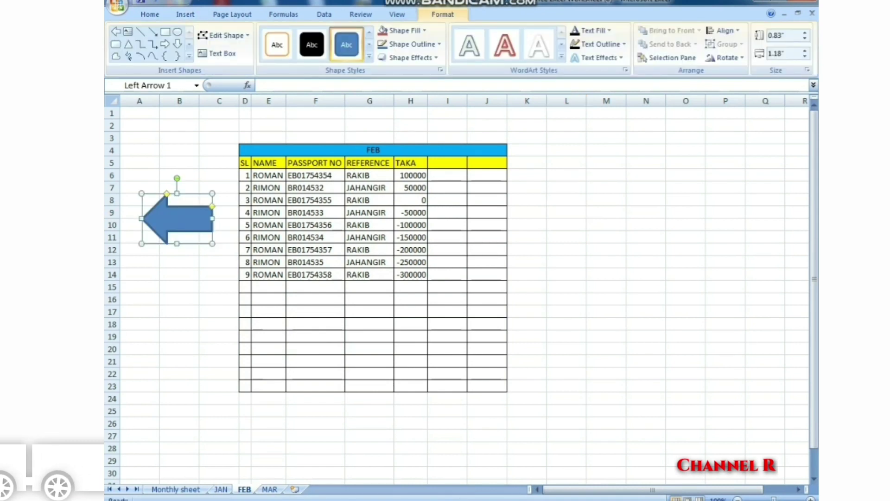
{"action": "type", "text": "BACK"}
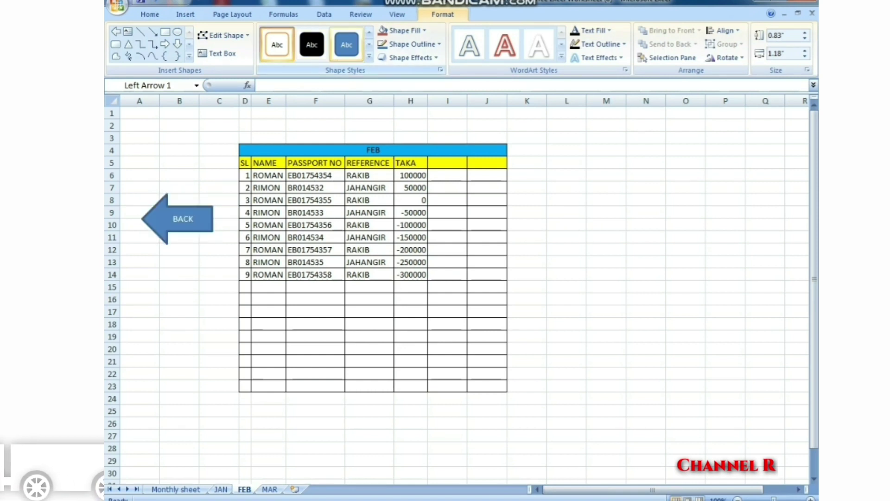
Apply a red shape style to the BACK arrow
{"action": "left_click", "coordinate": [369, 56]}
{"action": "left_click", "coordinate": [346, 80]}
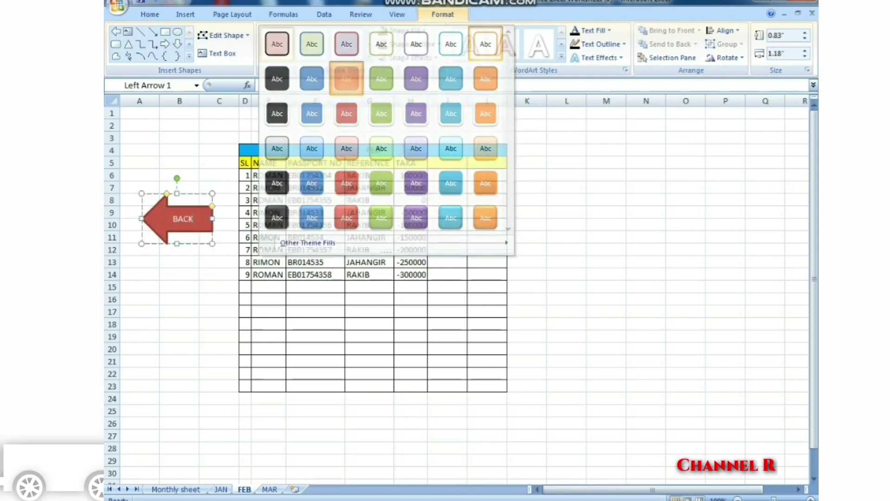
{"action": "left_click", "coordinate": [607, 275]}
Hyperlink the FEB BACK arrow to 'Monthly sheet' in this document and test it
{"action": "right_click", "coordinate": [189, 215]}
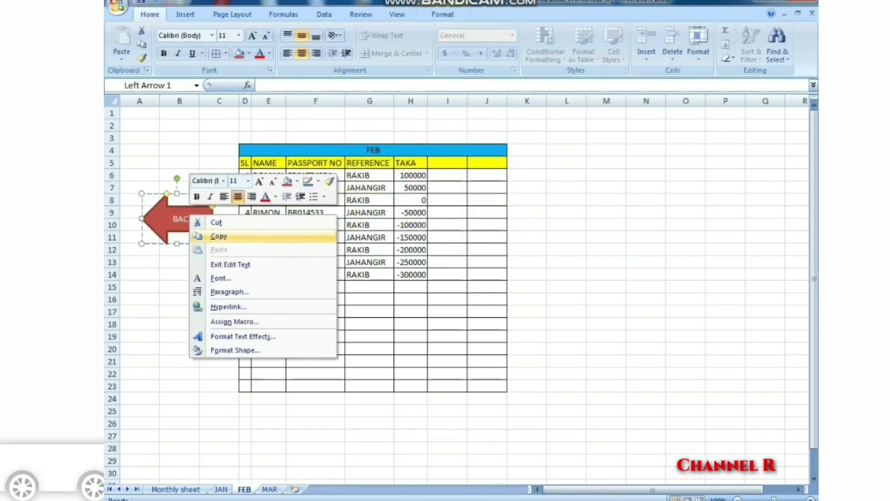
{"action": "left_click", "coordinate": [227, 307]}
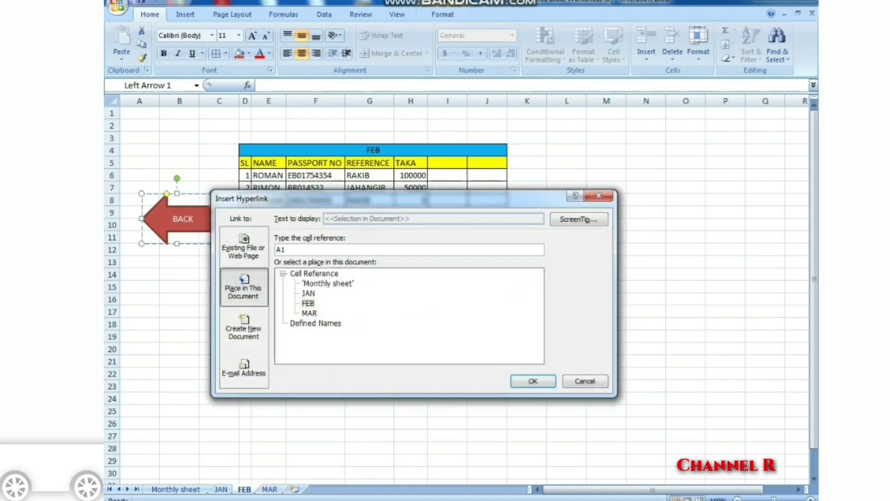
{"action": "left_click", "coordinate": [328, 283]}
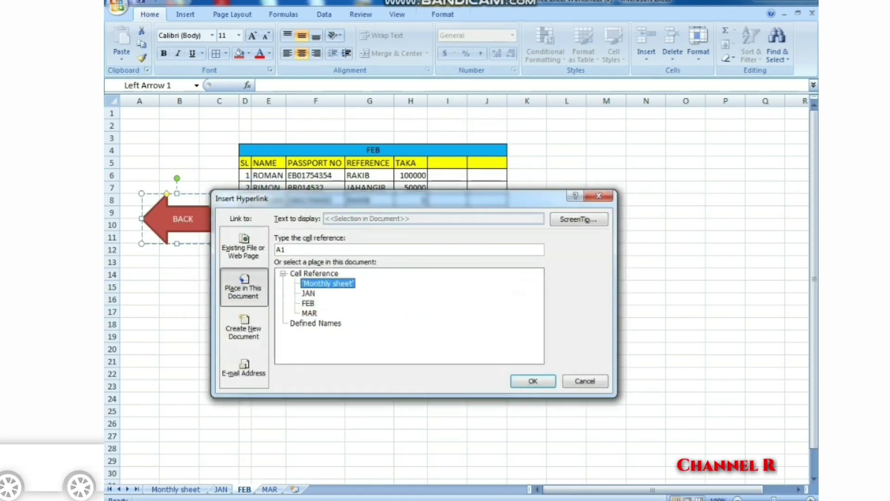
{"action": "left_click", "coordinate": [533, 381]}
{"action": "left_click", "coordinate": [527, 324]}
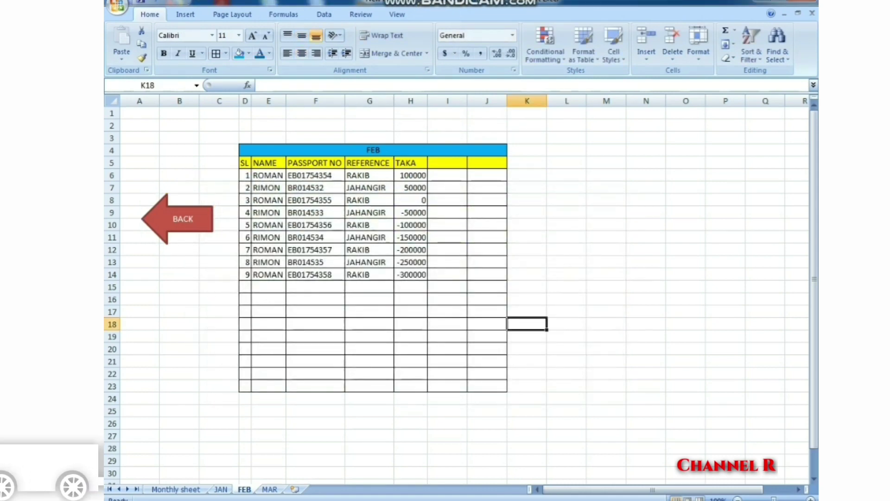
{"action": "left_click", "coordinate": [183, 219]}
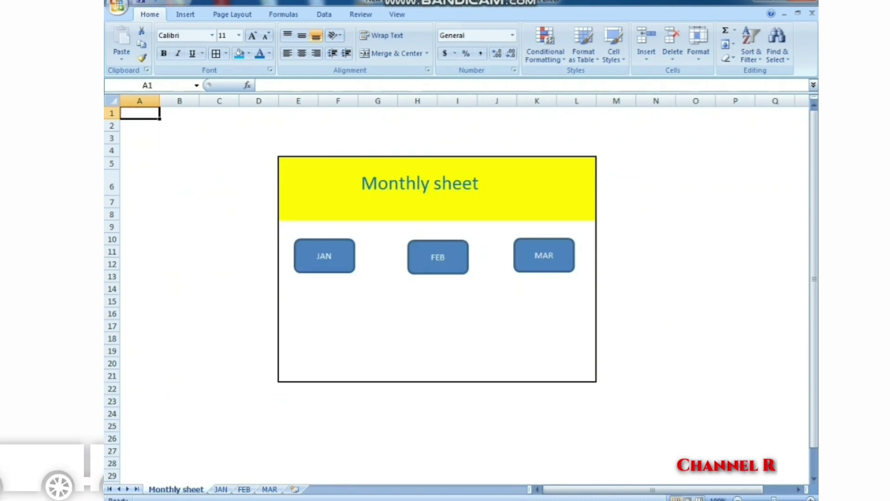
Hyperlink the MAR button to the MAR sheet in this document and test it
{"action": "right_click", "coordinate": [544, 258]}
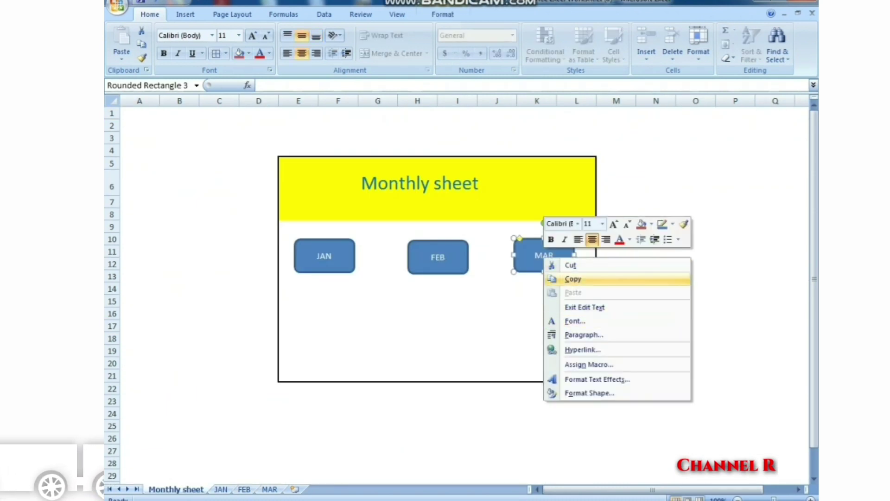
{"action": "left_click", "coordinate": [583, 350]}
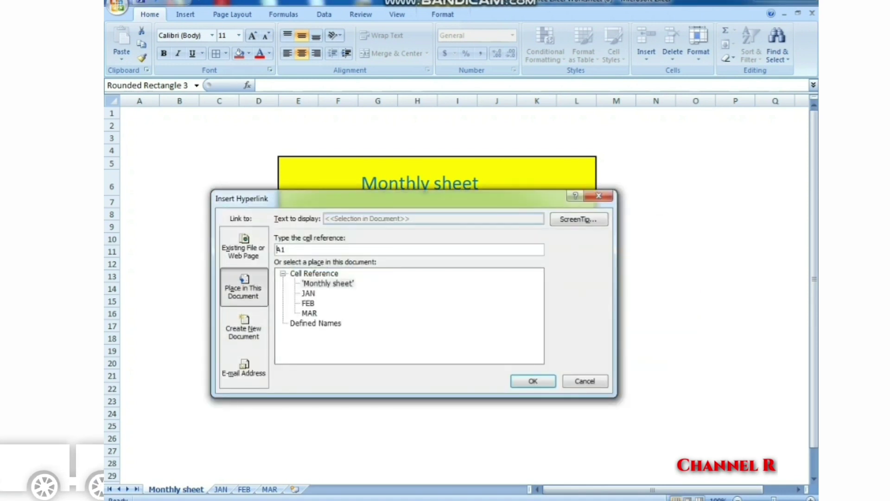
{"action": "left_click", "coordinate": [310, 313]}
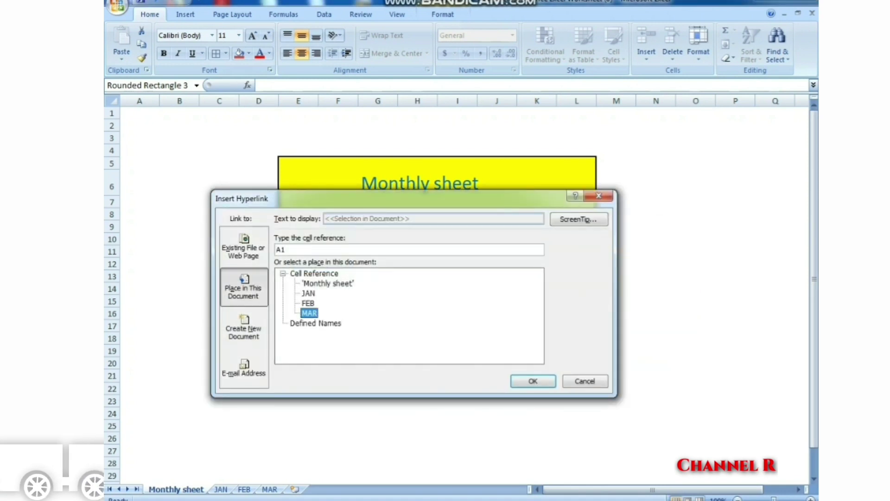
{"action": "left_click", "coordinate": [533, 381]}
{"action": "left_click", "coordinate": [656, 338]}
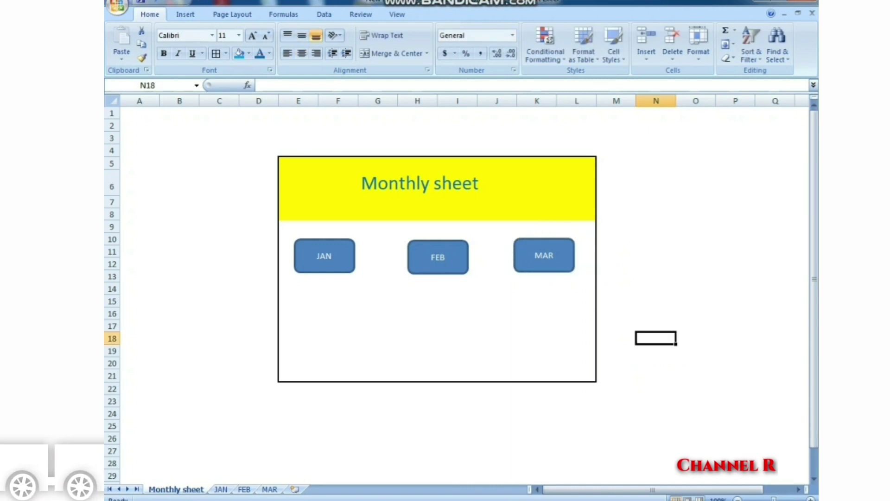
{"action": "left_click", "coordinate": [544, 256]}
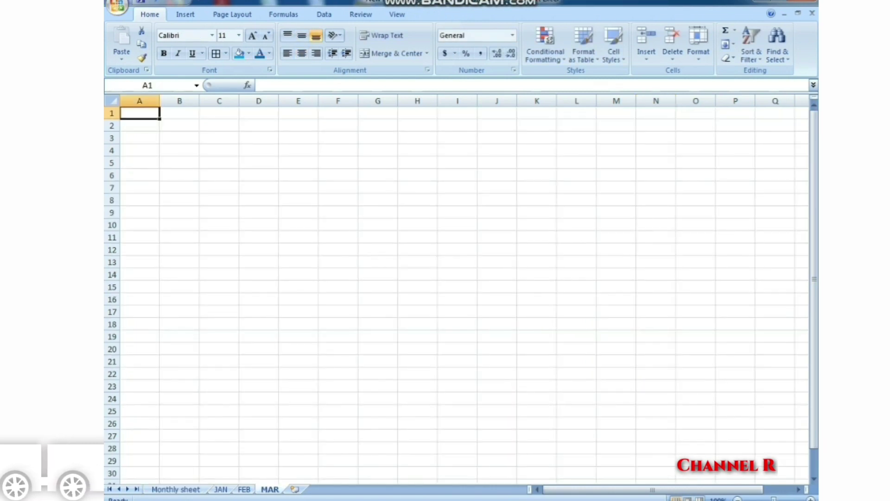
Enter test text HJKAJL in D5 and JJLJGFA; in E5
{"action": "left_click", "coordinate": [259, 163]}
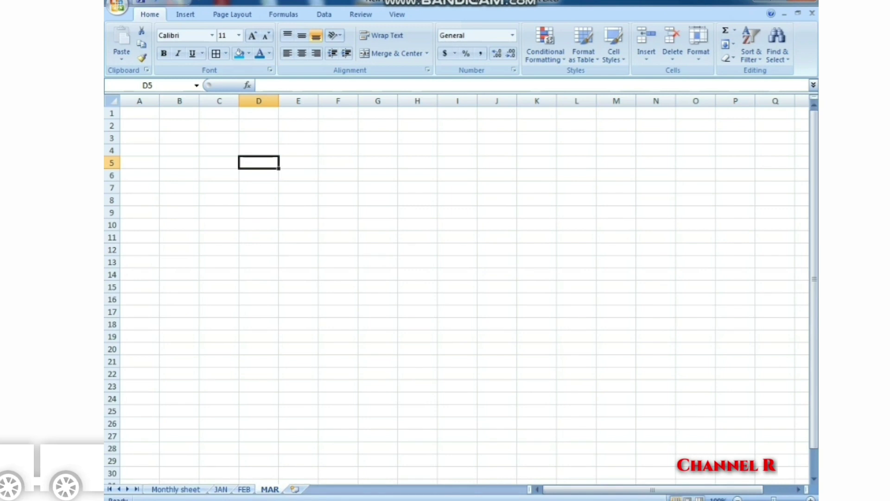
{"action": "type", "text": "HJKAJL"}
{"action": "key", "text": "Tab"}
{"action": "type", "text": "JJLJGFA;"}
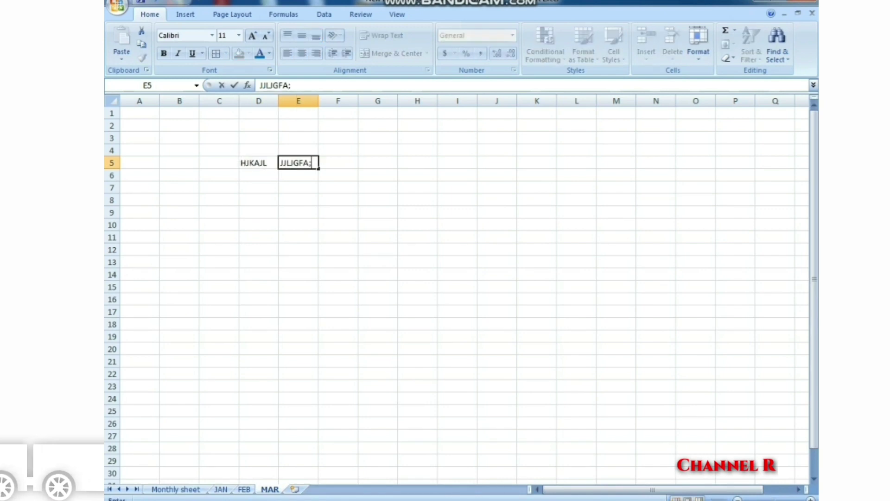
{"action": "key", "text": "Tab"}
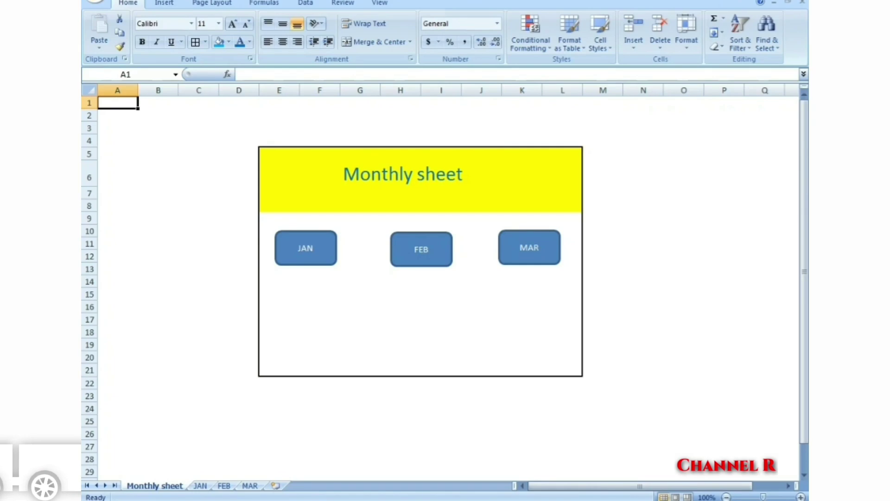
Test the JAN, FEB and MAR buttons, returning each time via the BACK arrows
{"action": "left_click", "coordinate": [302, 260]}
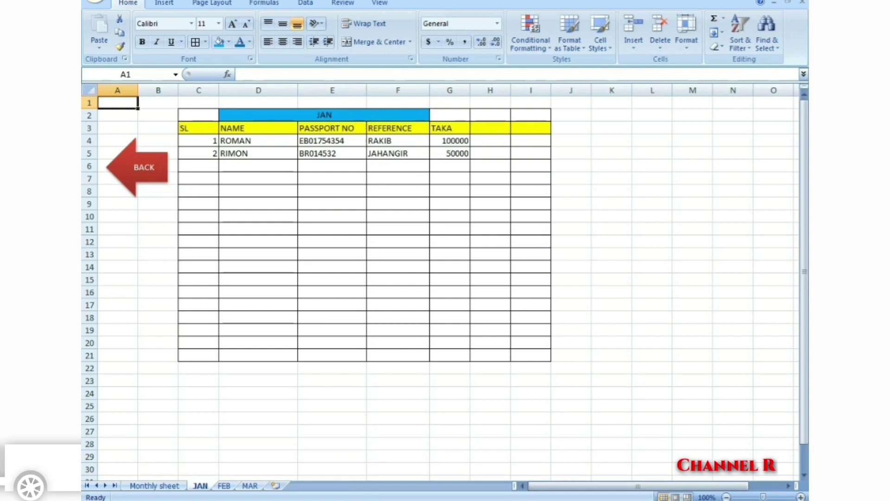
{"action": "left_click", "coordinate": [143, 168]}
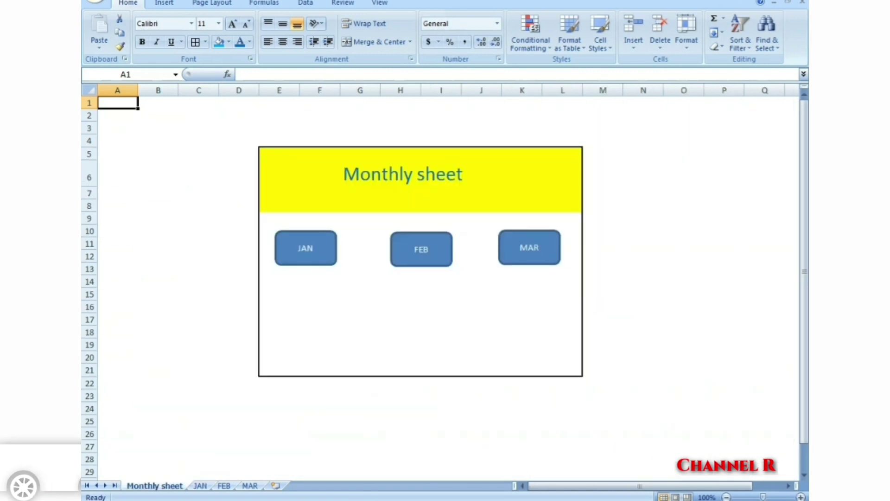
{"action": "left_click", "coordinate": [421, 249]}
{"action": "left_click", "coordinate": [356, 141]}
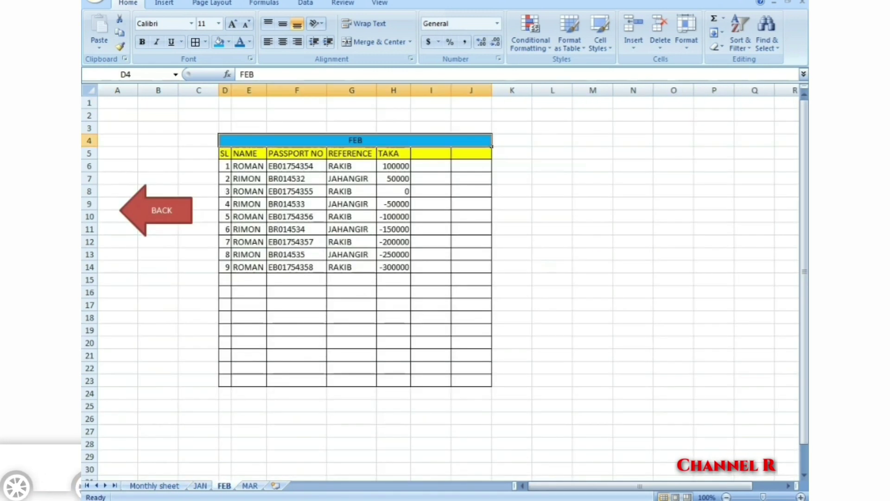
{"action": "left_click", "coordinate": [162, 210]}
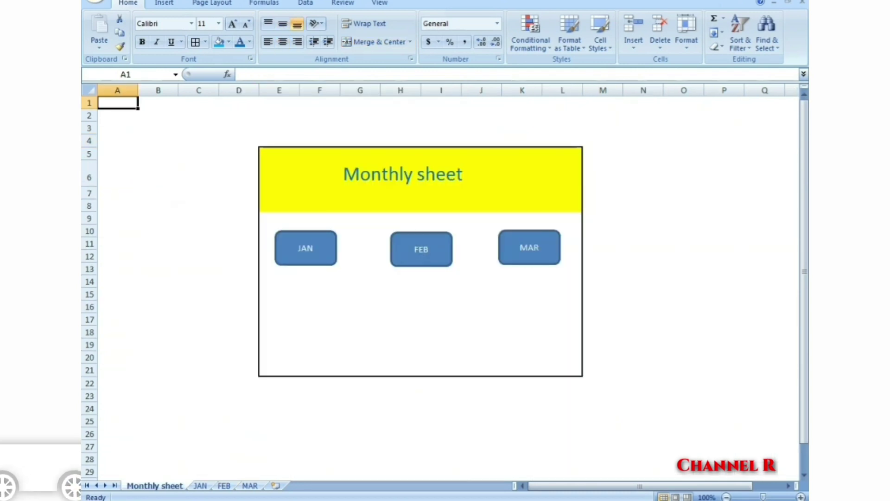
{"action": "left_click", "coordinate": [529, 248]}
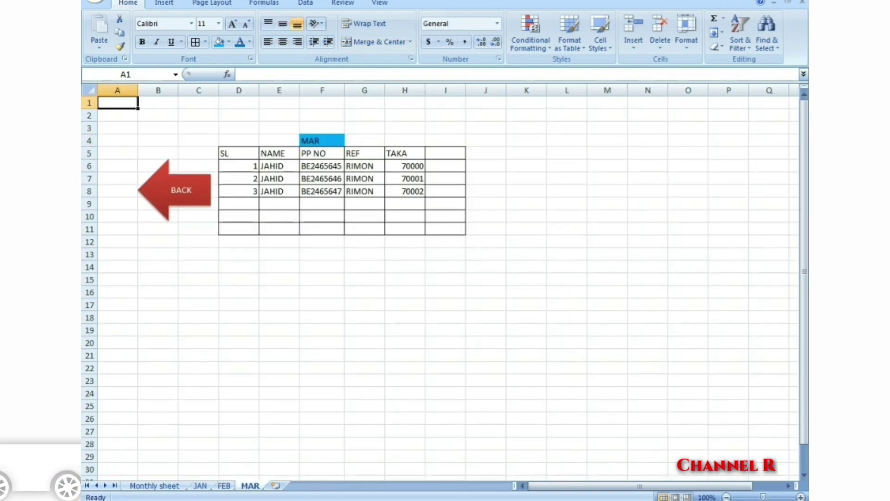
{"action": "left_click", "coordinate": [176, 190]}
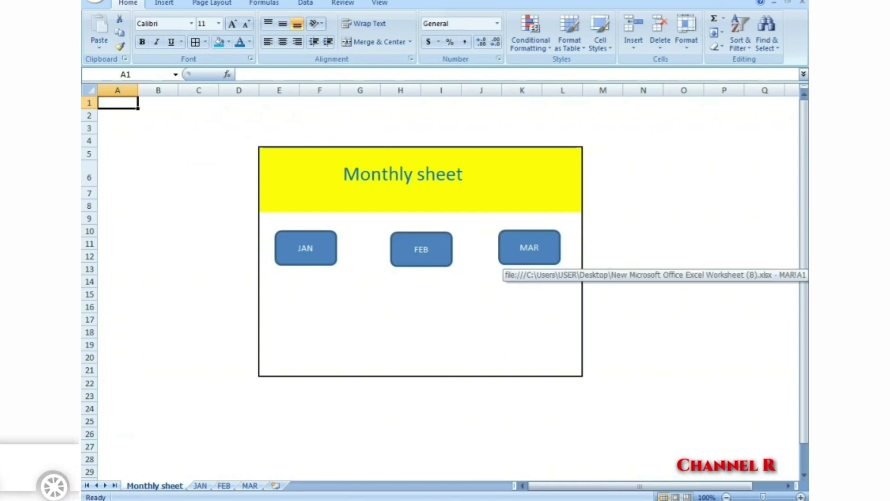
Retest the MAR, FEB and JAN links round-trip, finishing on the FEB sheet
{"action": "left_click", "coordinate": [529, 250]}
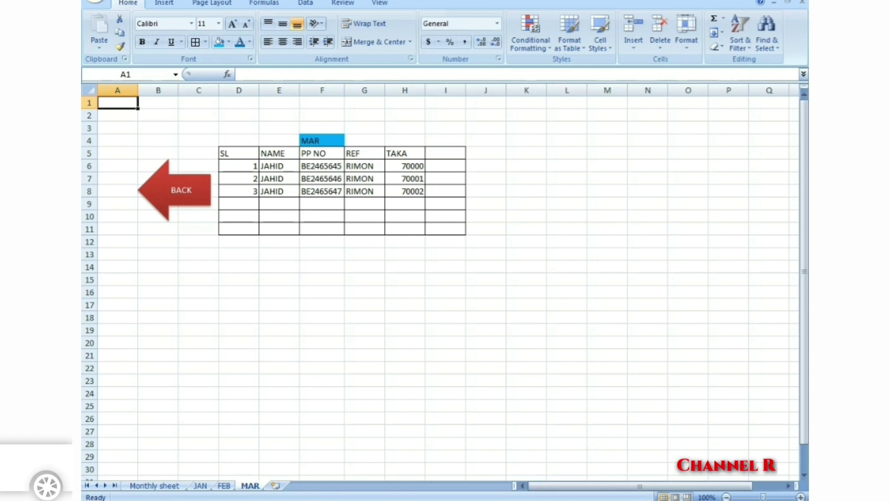
{"action": "left_click", "coordinate": [176, 190]}
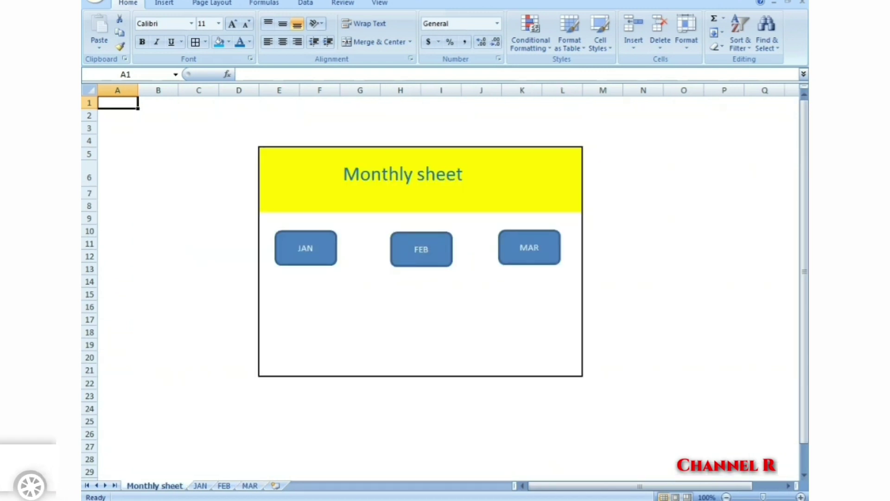
{"action": "left_click", "coordinate": [421, 249]}
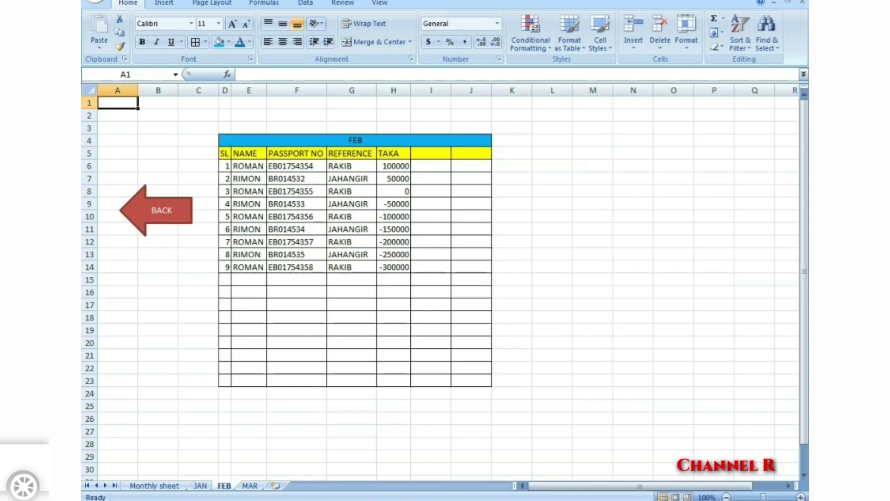
{"action": "left_click", "coordinate": [156, 210]}
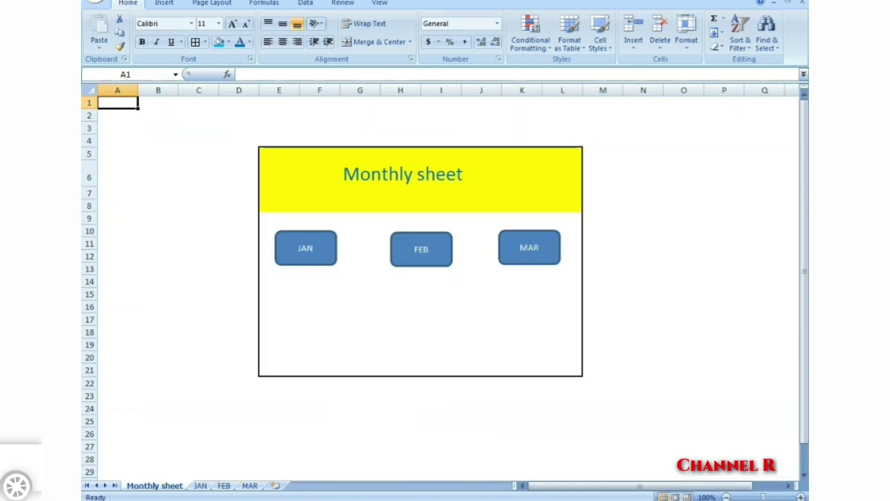
{"action": "left_click", "coordinate": [304, 249]}
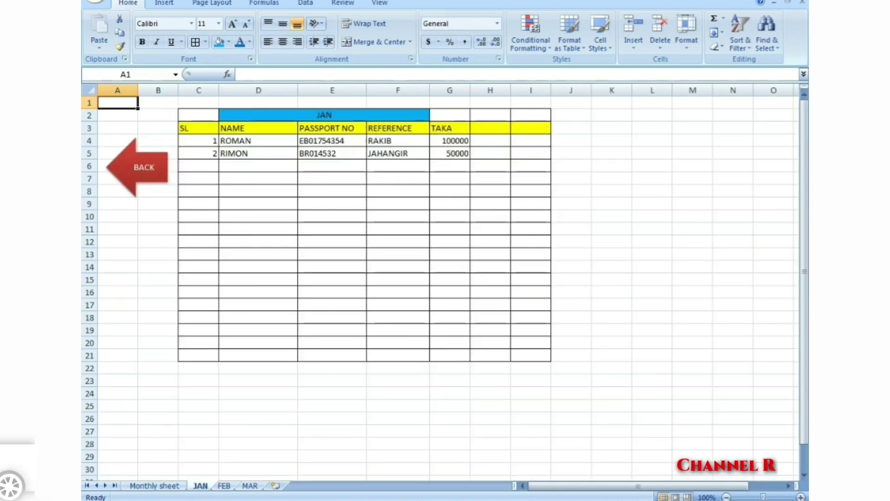
{"action": "left_click", "coordinate": [139, 167]}
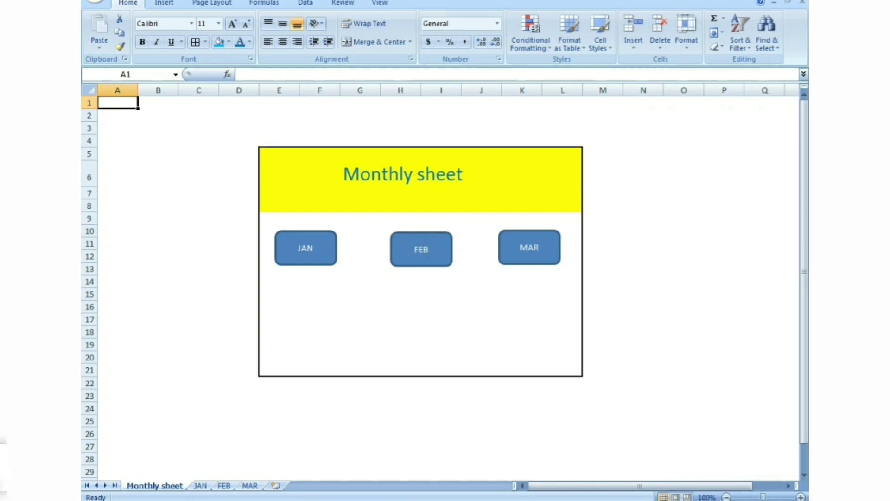
{"action": "left_click", "coordinate": [420, 258]}
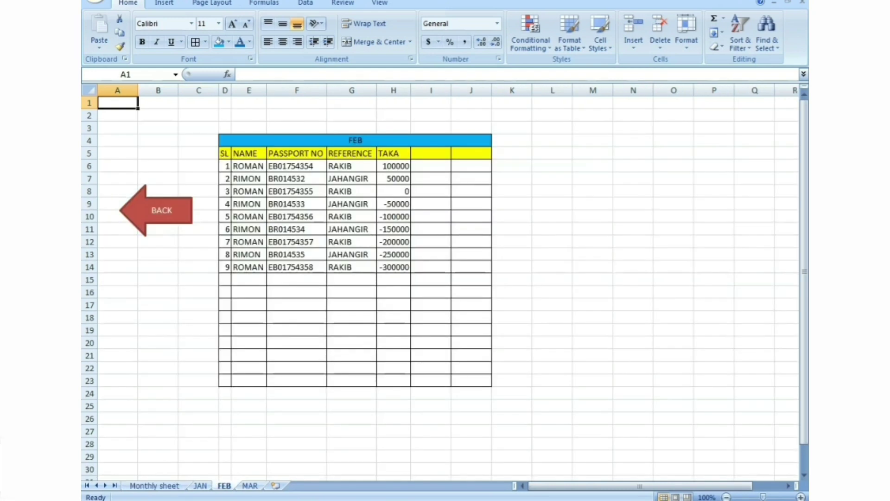